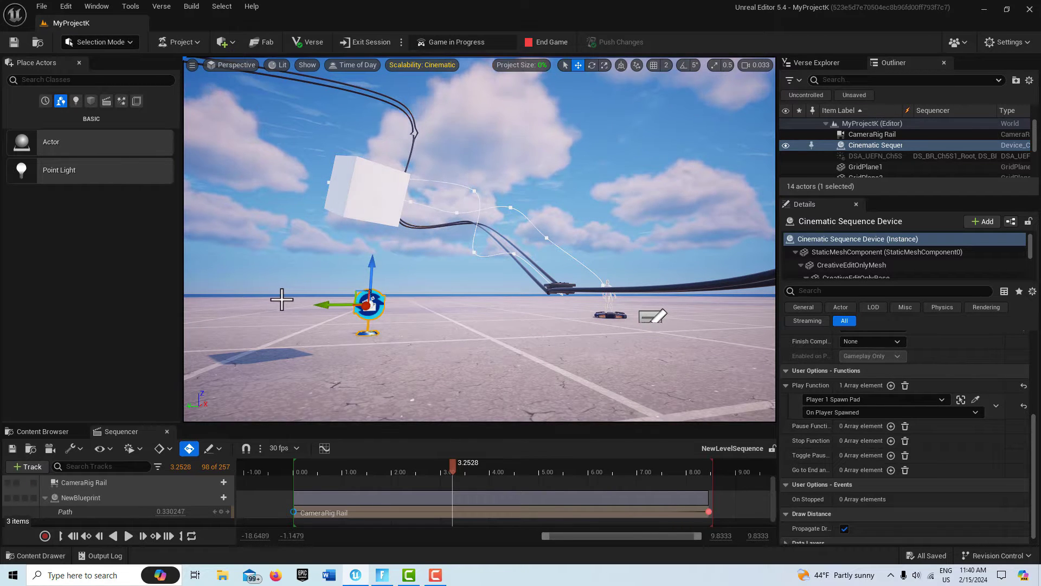
# - Return to the running Fortnite session, watch the cube move, then end the game
pyautogui.click(384, 576)
pyautogui.press('Escape')
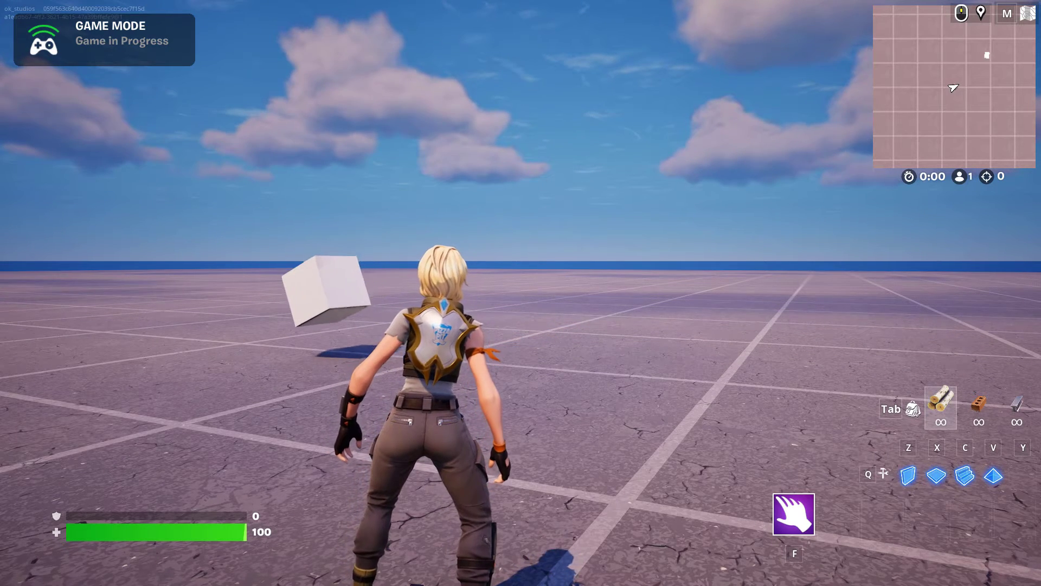
pyautogui.press('Escape')
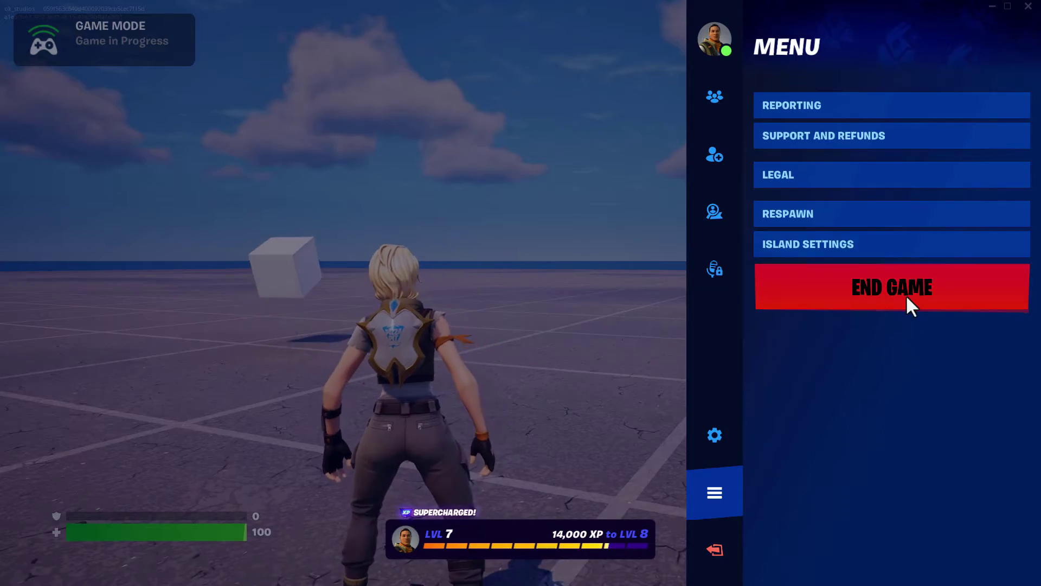
pyautogui.click(906, 291)
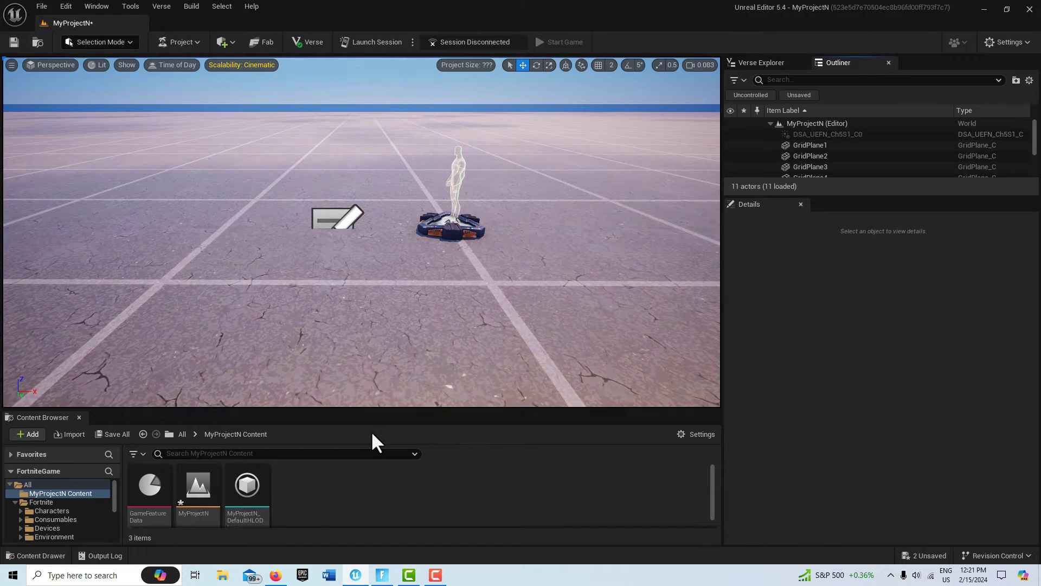
# - Place a Camera Rig Rail from Place Actors (search 'camer') in front of the spawn pad
pyautogui.click(96, 6)
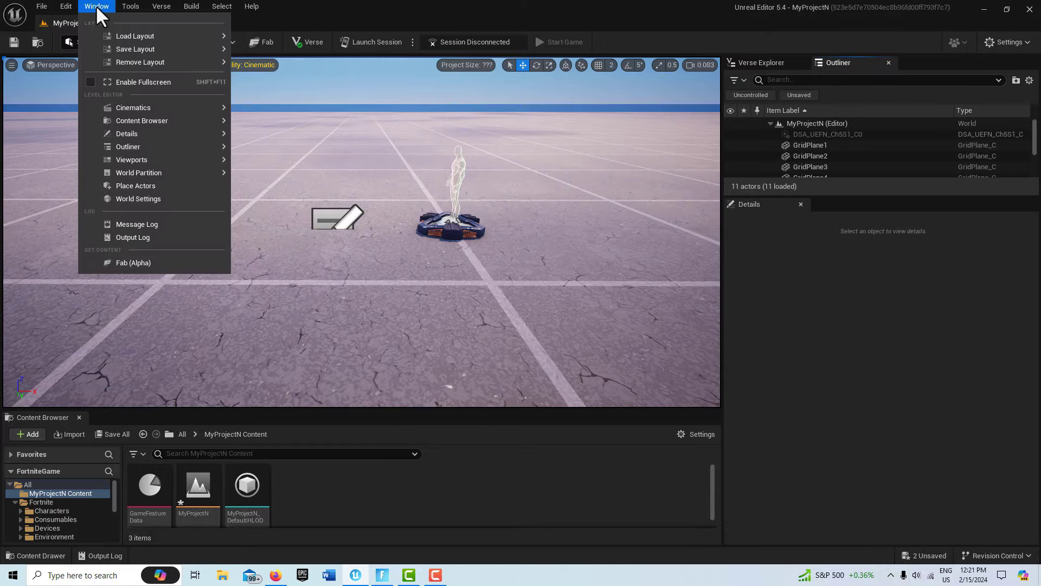
pyautogui.click(154, 185)
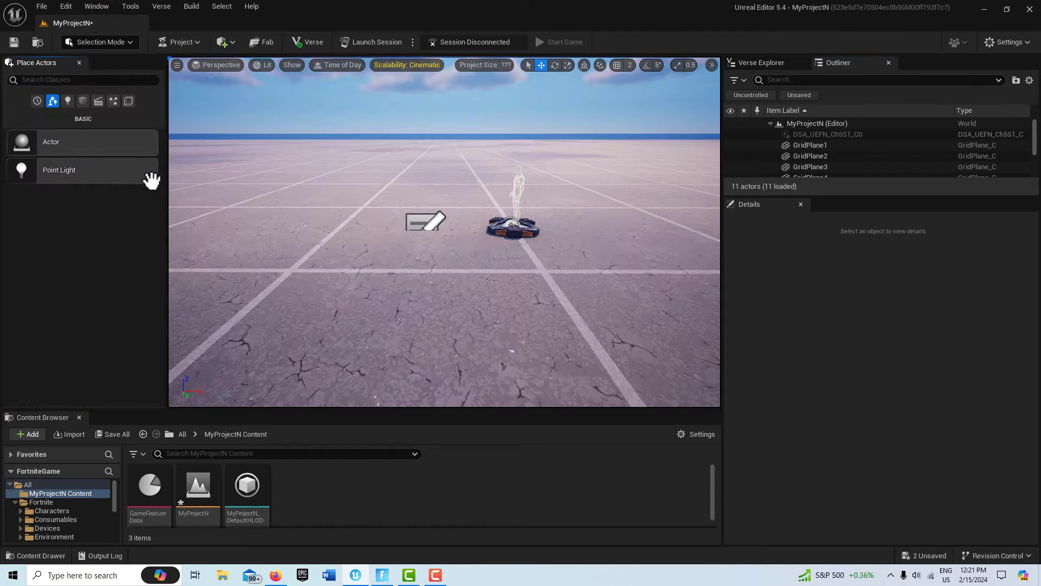
pyautogui.click(59, 82)
pyautogui.write('ca')
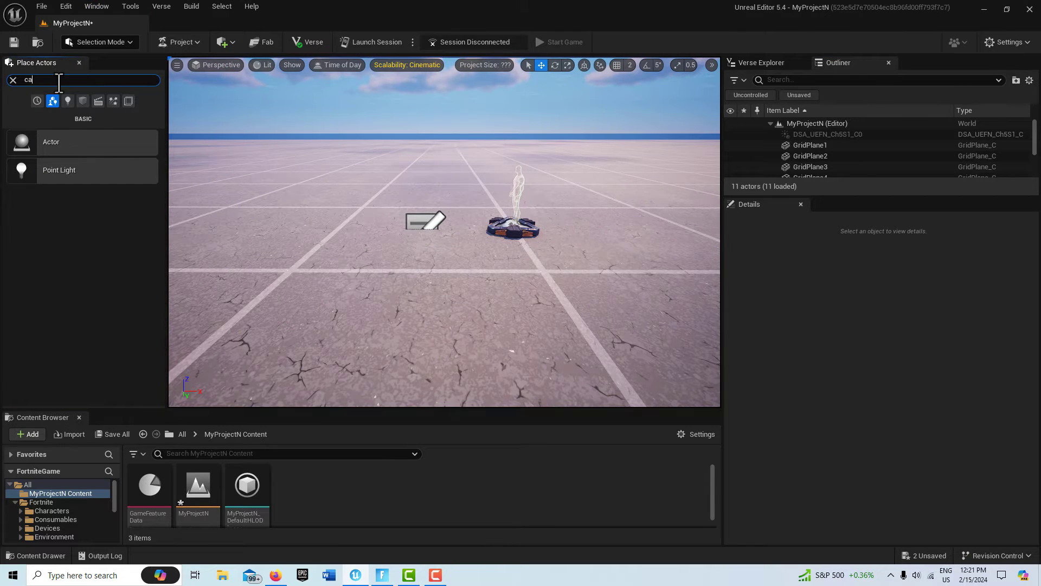
pyautogui.write('mer')
pyautogui.moveTo(77, 134); pyautogui.dragTo(401, 282)
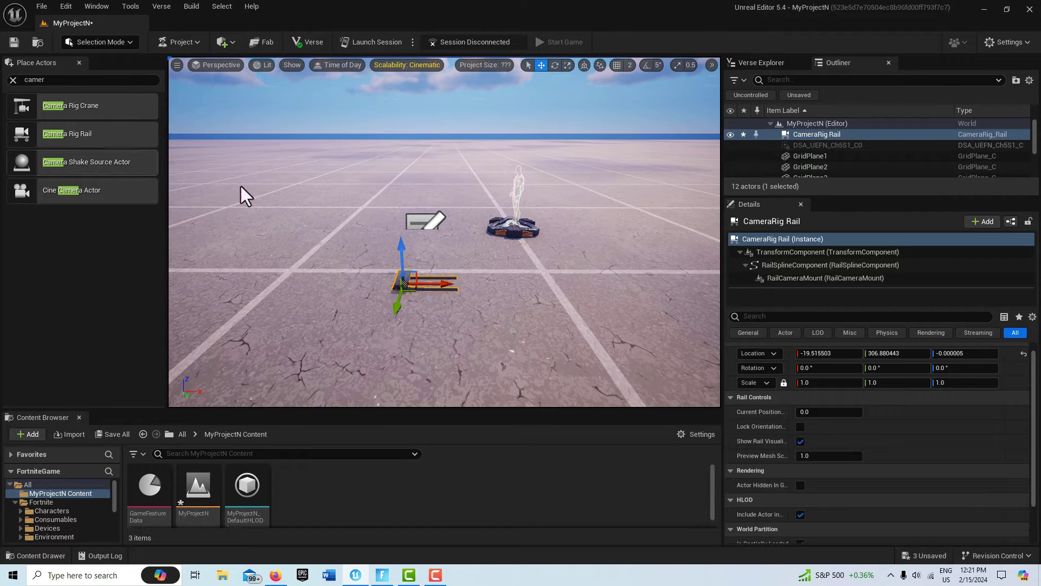
pyautogui.click(11, 79)
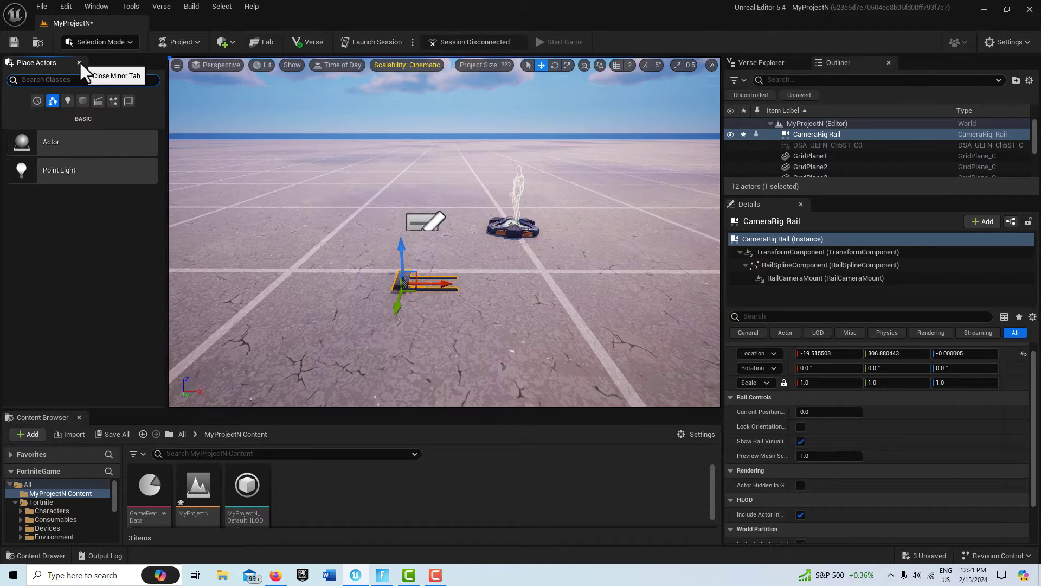
pyautogui.click(80, 62)
pyautogui.moveTo(362, 232); pyautogui.dragTo(389, 273, button='right')
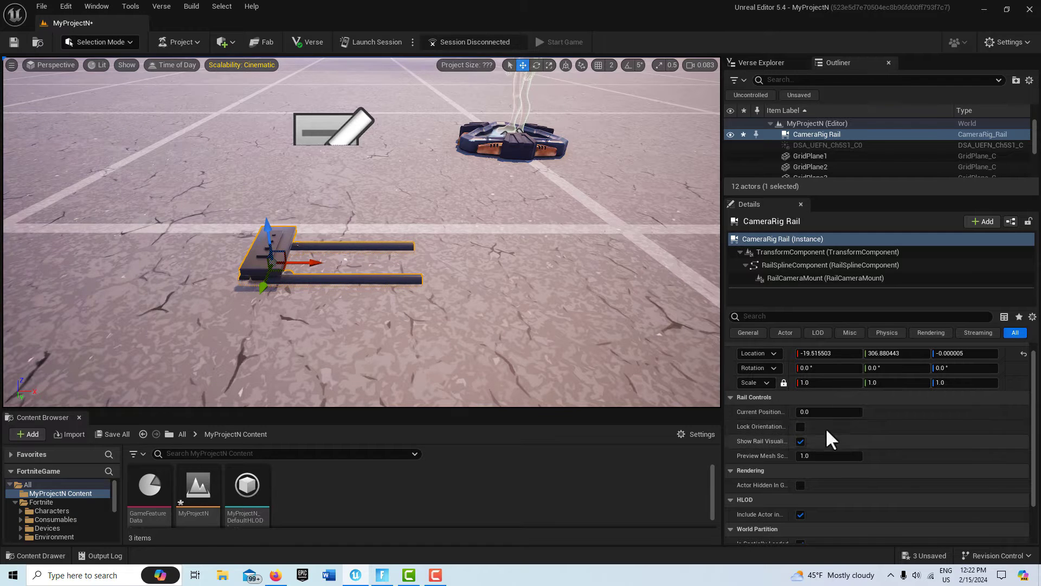
pyautogui.click(799, 441)
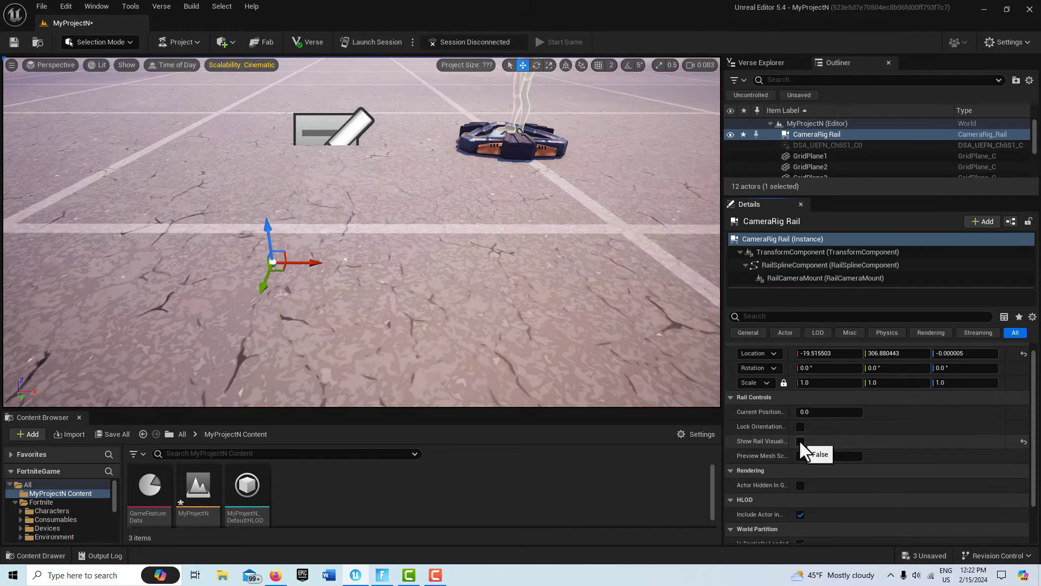
pyautogui.click(800, 441)
pyautogui.click(800, 440)
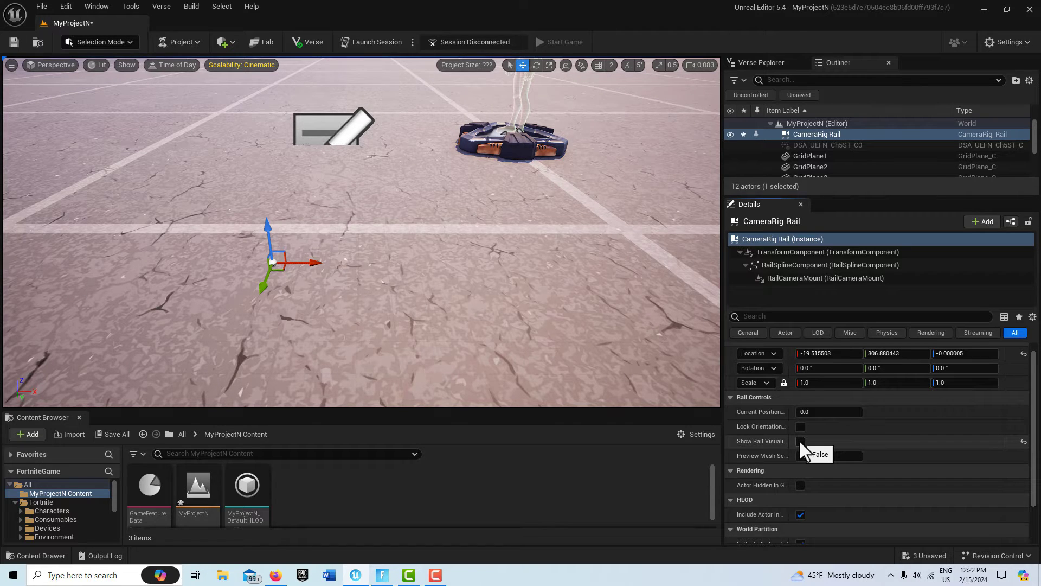
pyautogui.click(800, 440)
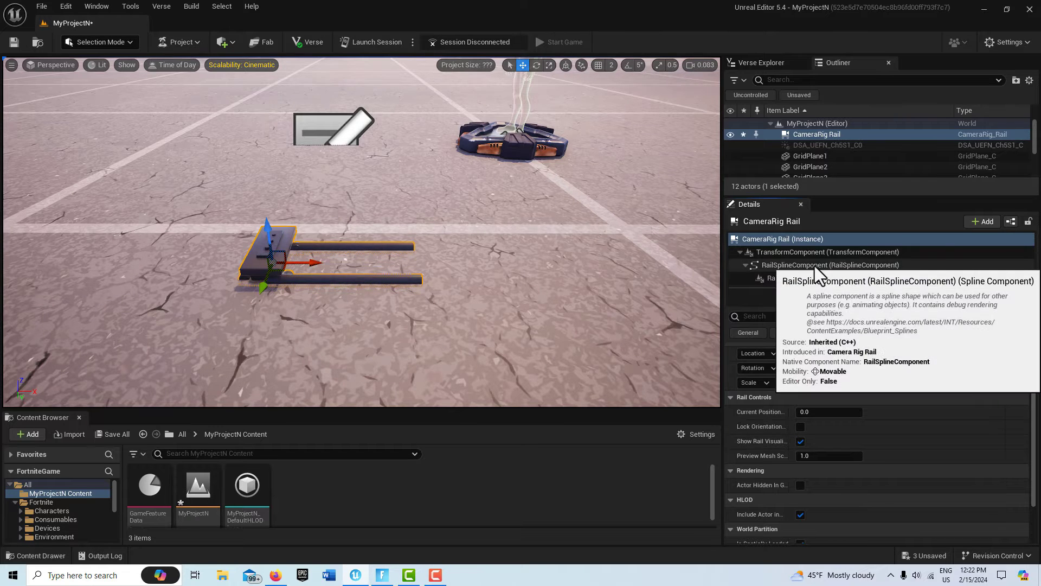
# - Uncheck Show Rail Visualization on the CameraRig Rail so only its spline shows
pyautogui.click(763, 268)
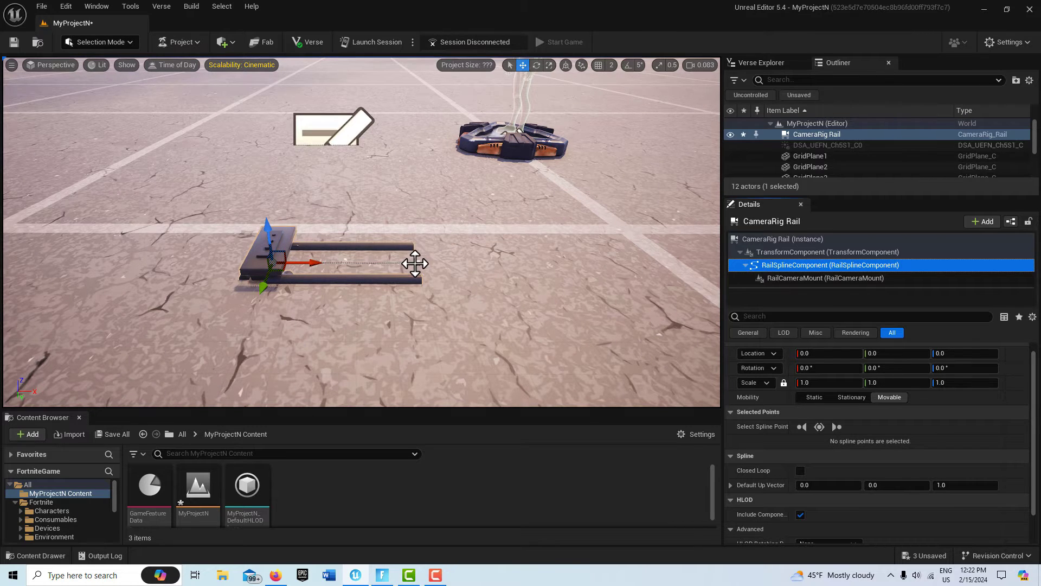
pyautogui.click(776, 239)
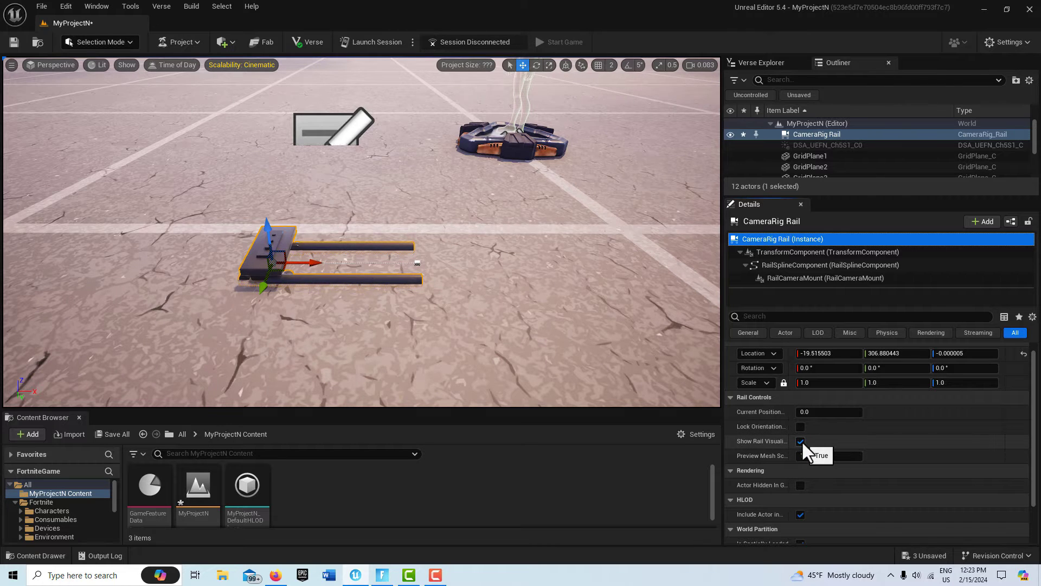
pyautogui.click(800, 441)
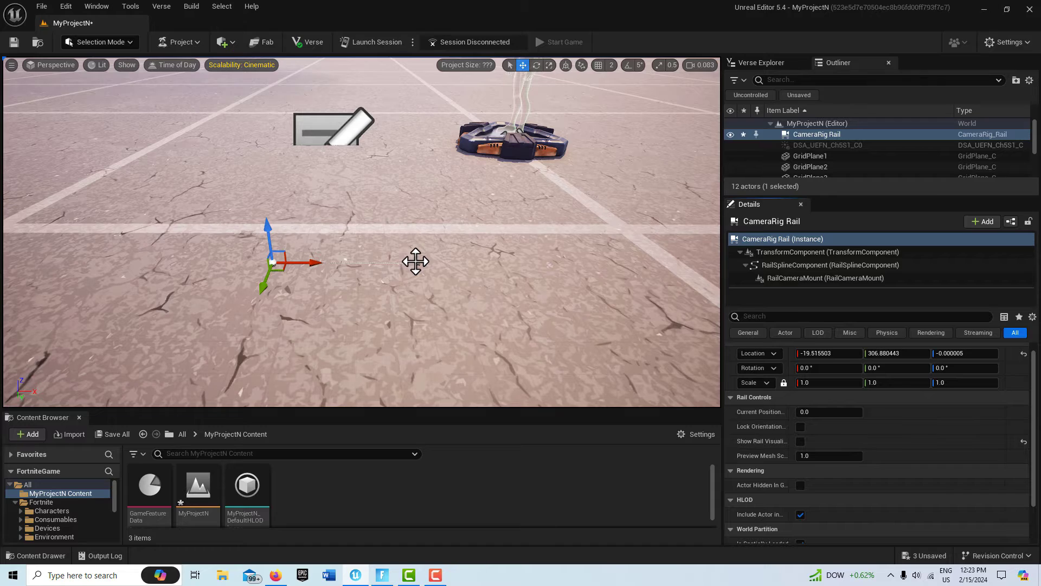
# - Select the spline's middle point and drag it along Y toward the viewer
pyautogui.click(416, 262)
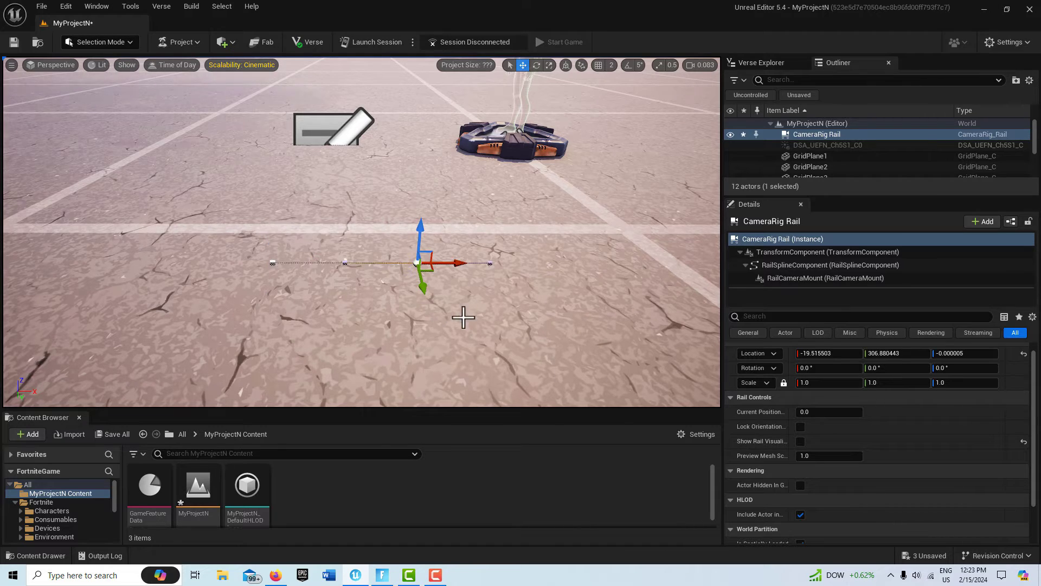
pyautogui.moveTo(463, 317)
pyautogui.mouseDown(button='right')
pyautogui.moveTo(504, 320)
pyautogui.moveTo(343, 211)
pyautogui.mouseUp(button='right')
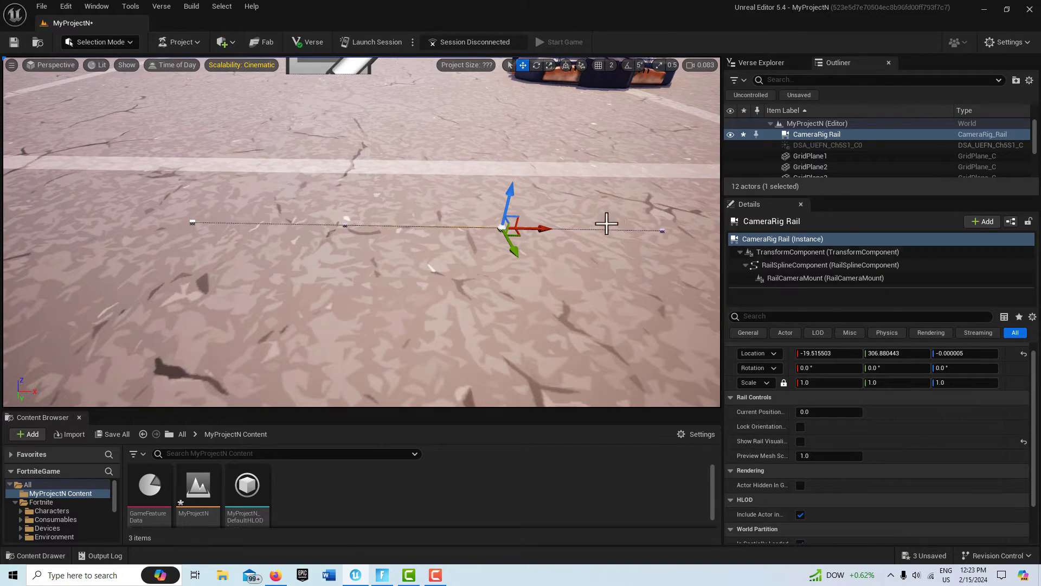
pyautogui.click(343, 226)
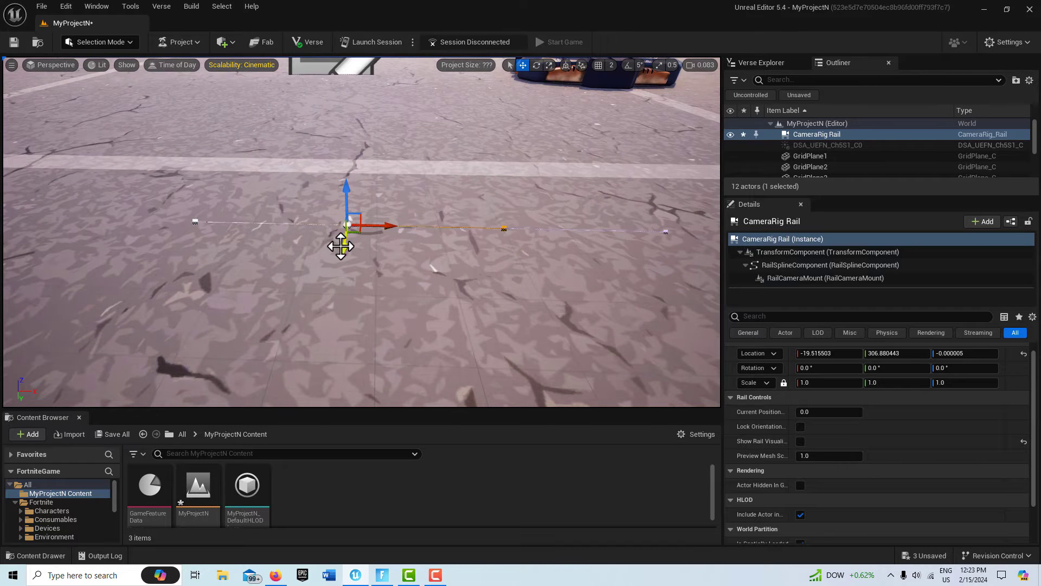
pyautogui.moveTo(341, 247); pyautogui.dragTo(328, 274)
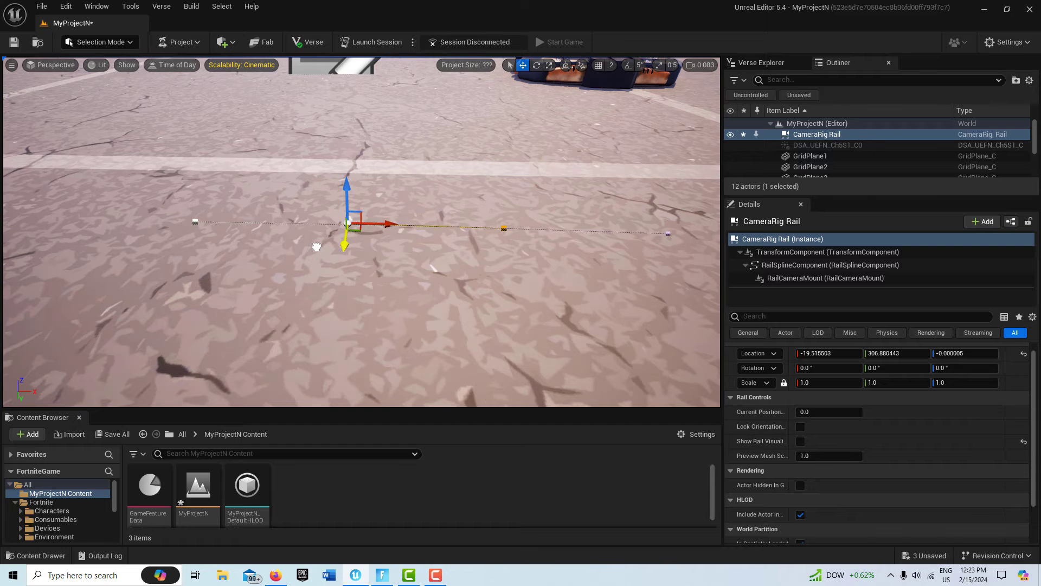
pyautogui.moveTo(328, 274); pyautogui.dragTo(328, 274, button='right')
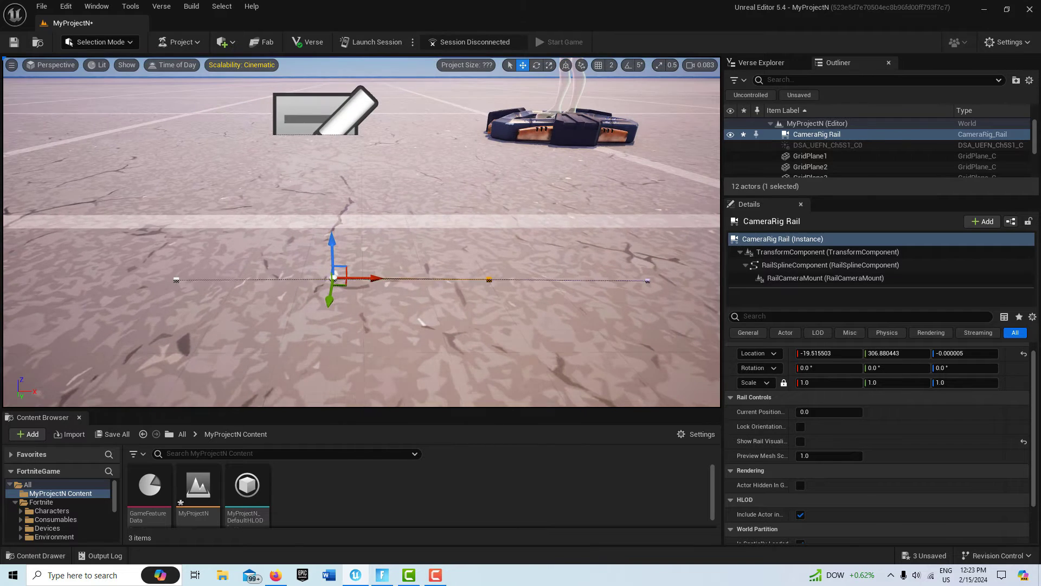
# - Raise the spline's left end point upward along Z
pyautogui.click(178, 281)
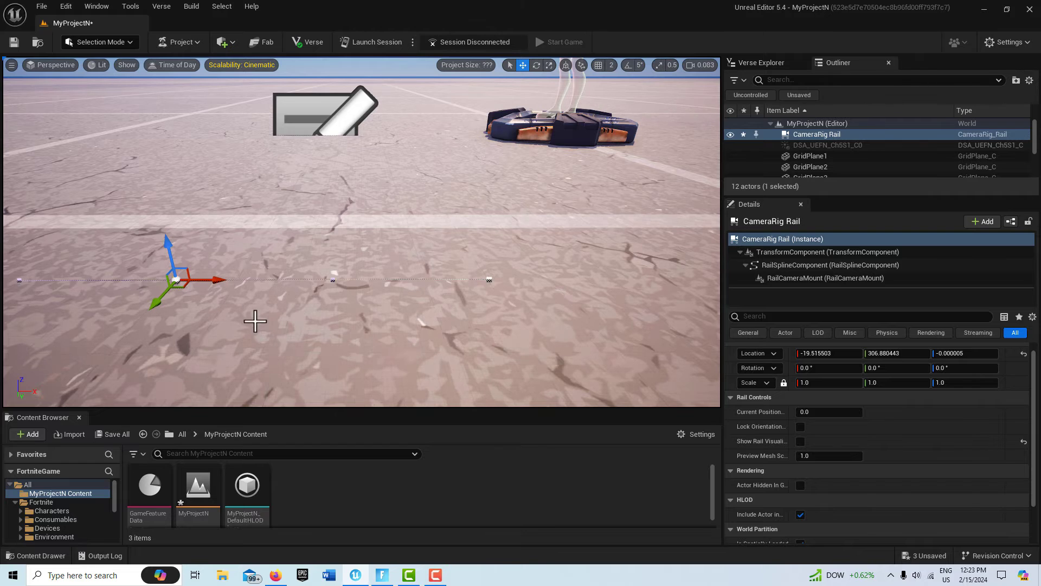
pyautogui.scroll(-4, 255, 321)
pyautogui.moveTo(325, 316); pyautogui.dragTo(326, 287, button='right')
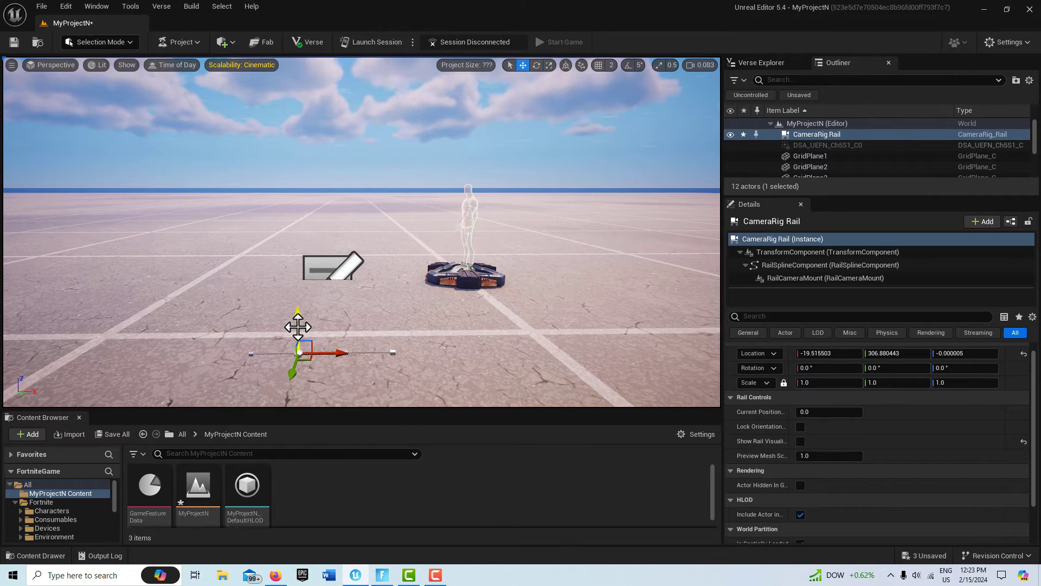
pyautogui.moveTo(298, 326); pyautogui.dragTo(289, 146)
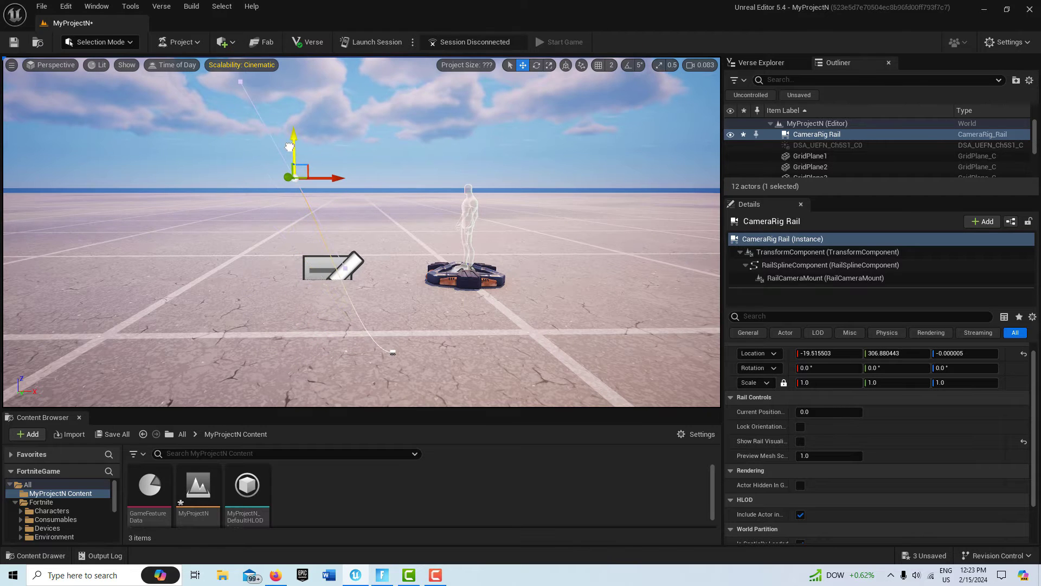
# - Raise the other spline point to the same height so the rail is level
pyautogui.click(394, 351)
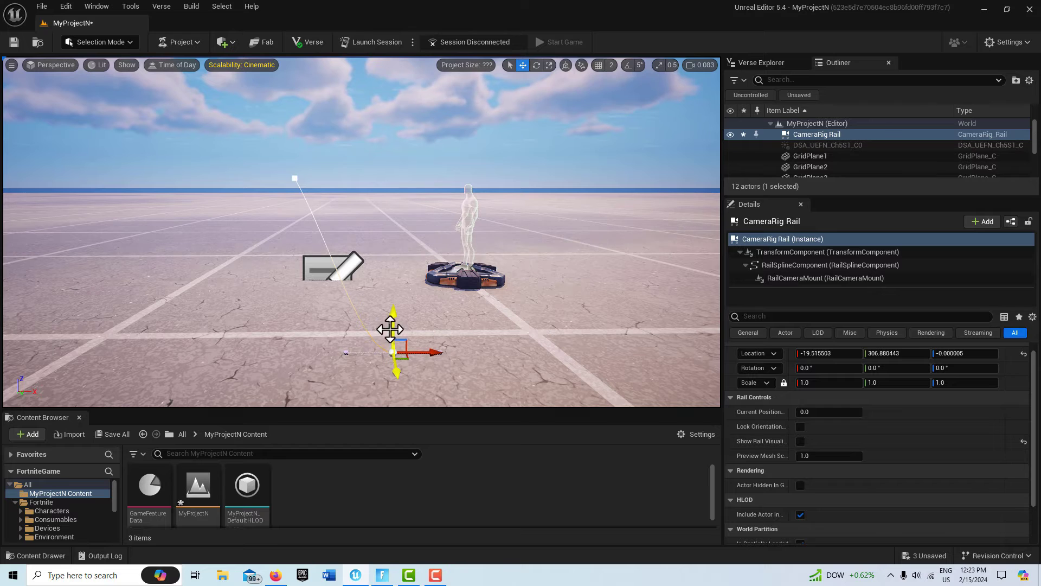
pyautogui.moveTo(394, 327); pyautogui.dragTo(406, 150)
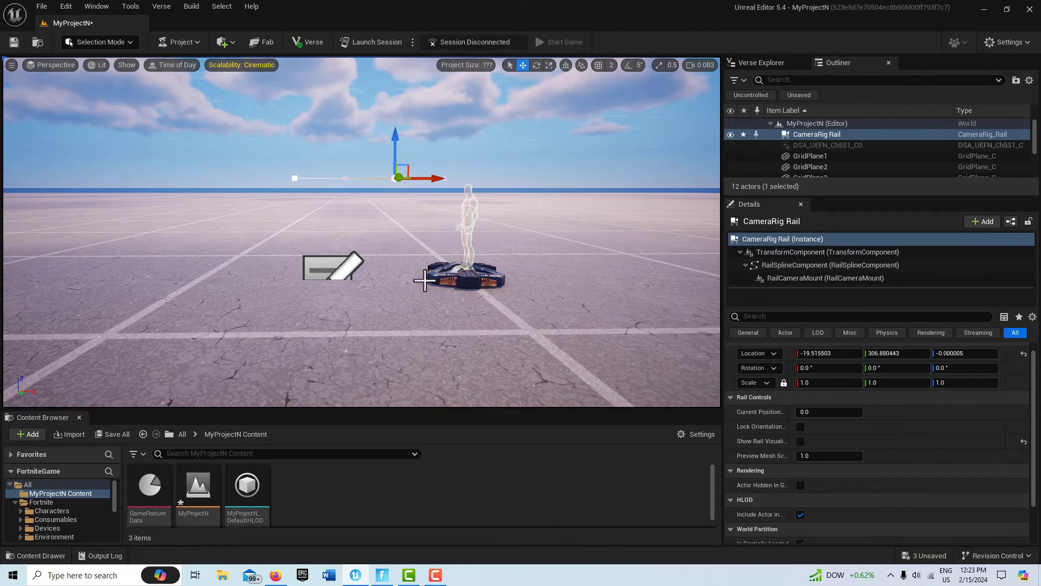
pyautogui.moveTo(424, 280)
pyautogui.mouseDown(button='right')
pyautogui.moveTo(424, 228)
pyautogui.moveTo(422, 306)
pyautogui.moveTo(421, 278)
pyautogui.mouseUp(button='right')
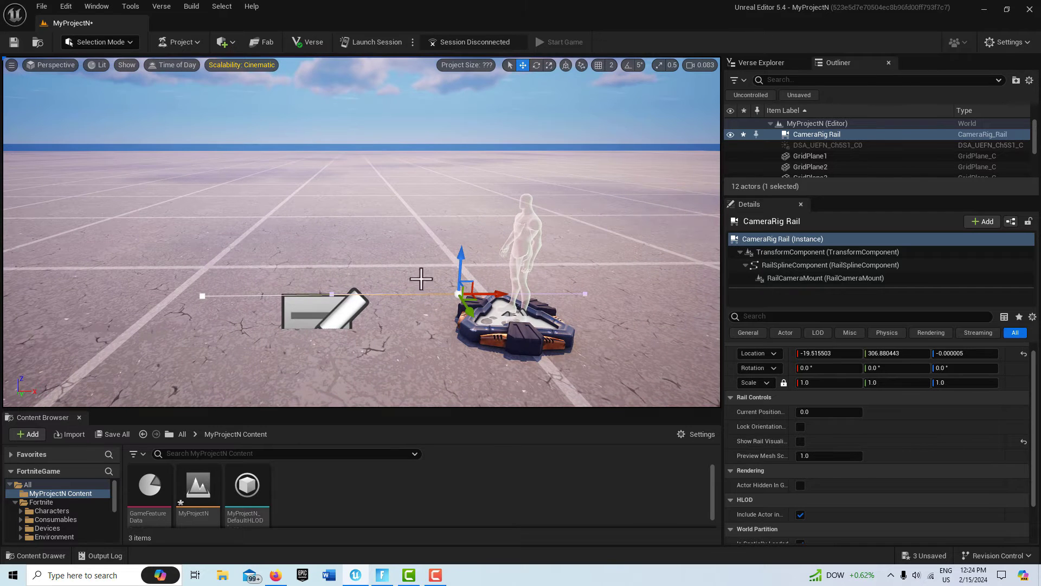
# - Switch the viewport to Top view, framed on the rail, spawn pad and nearby device
pyautogui.click(53, 67)
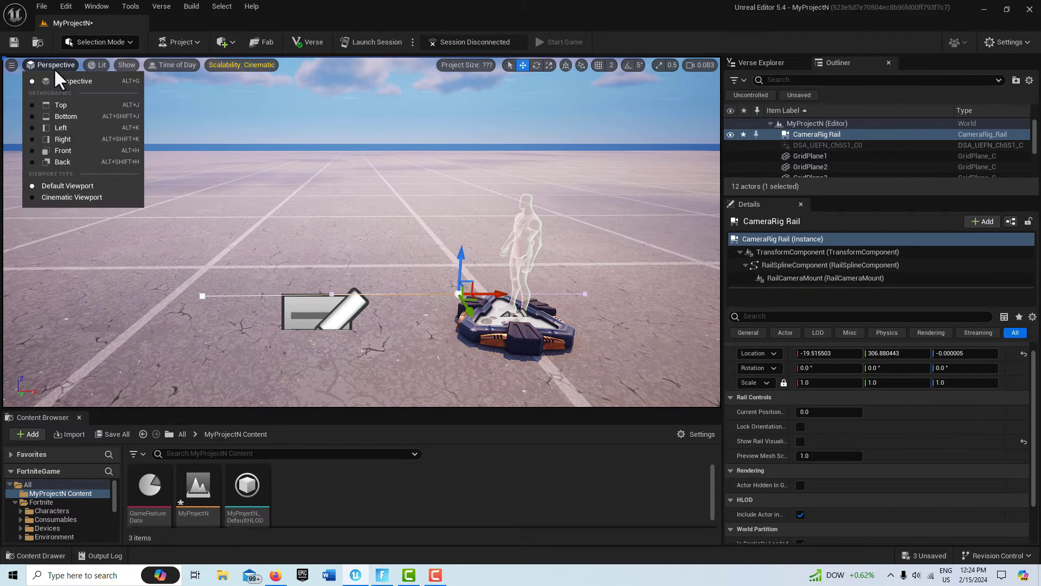
pyautogui.click(63, 103)
pyautogui.moveTo(449, 316); pyautogui.dragTo(420, 293, button='right')
pyautogui.scroll(3, 439, 270)
pyautogui.scroll(1, 330, 311)
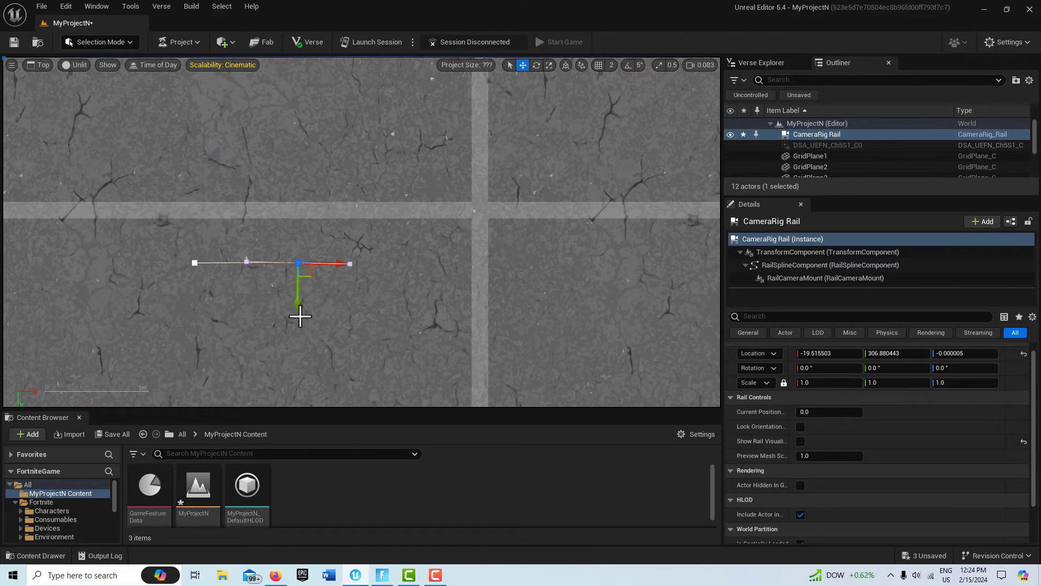
pyautogui.scroll(-1, 416, 294)
pyautogui.moveTo(412, 292); pyautogui.dragTo(426, 340, button='right')
pyautogui.scroll(-1, 429, 268)
pyautogui.moveTo(475, 226); pyautogui.dragTo(342, 300, button='right')
pyautogui.scroll(-2, 463, 210)
pyautogui.scroll(-1, 342, 300)
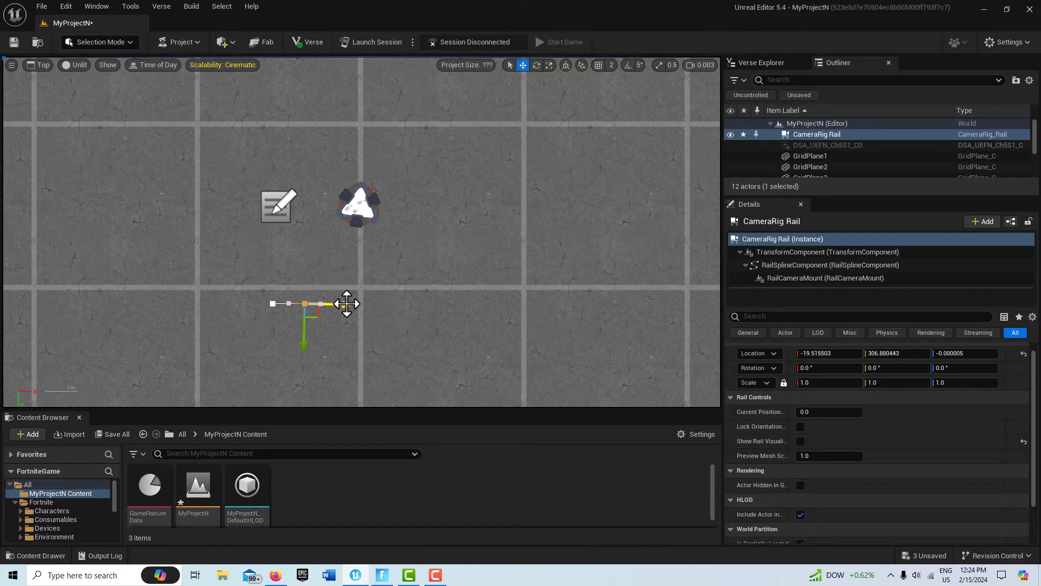
# - Move the rail's end point right, then add new points extending it right and upward
pyautogui.moveTo(348, 304); pyautogui.dragTo(463, 307)
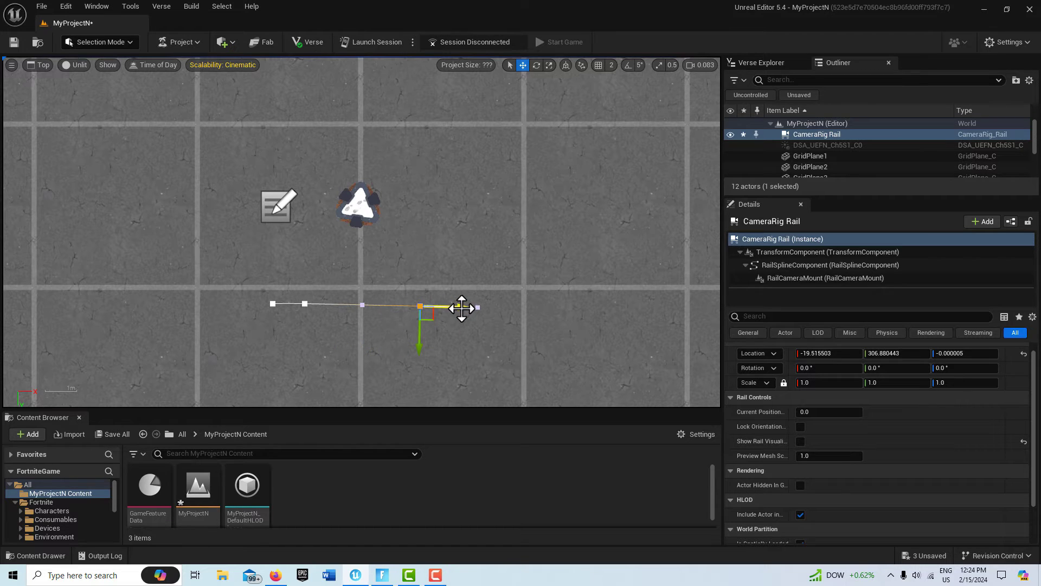
pyautogui.keyDown('alt'); pyautogui.moveTo(461, 308); pyautogui.dragTo(589, 310); pyautogui.keyUp('alt')
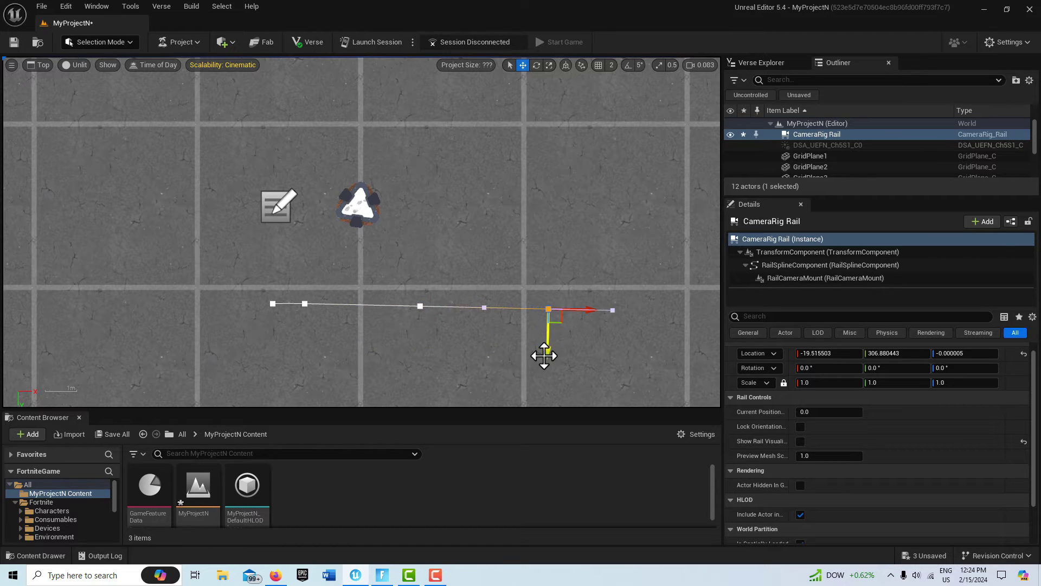
pyautogui.keyDown('alt'); pyautogui.moveTo(548, 353); pyautogui.dragTo(550, 226); pyautogui.keyUp('alt')
pyautogui.scroll(-2, 609, 255)
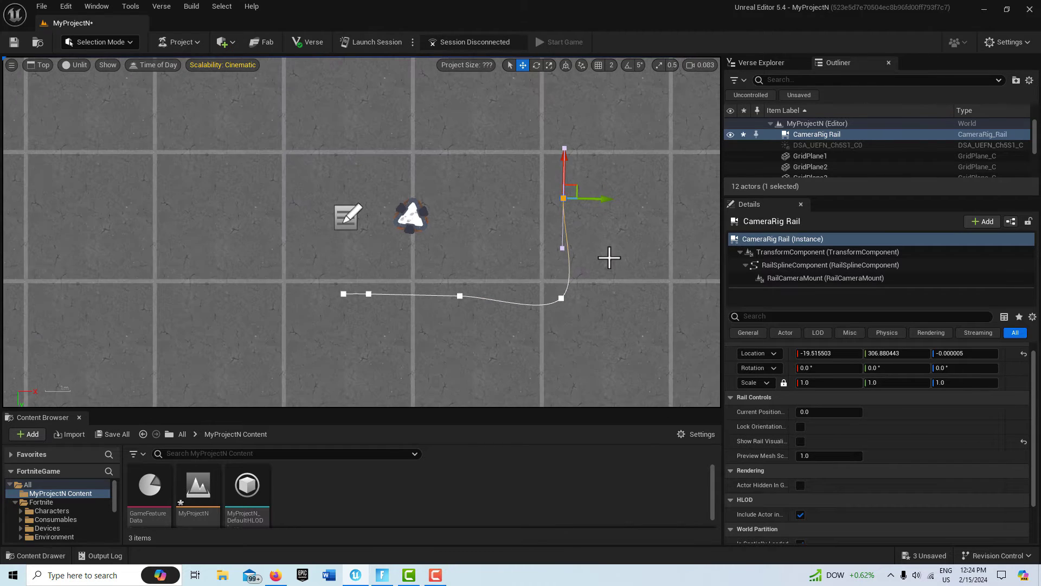
pyautogui.moveTo(609, 255); pyautogui.dragTo(595, 379, button='right')
pyautogui.keyDown('alt'); pyautogui.moveTo(545, 290); pyautogui.dragTo(550, 184); pyautogui.keyUp('alt')
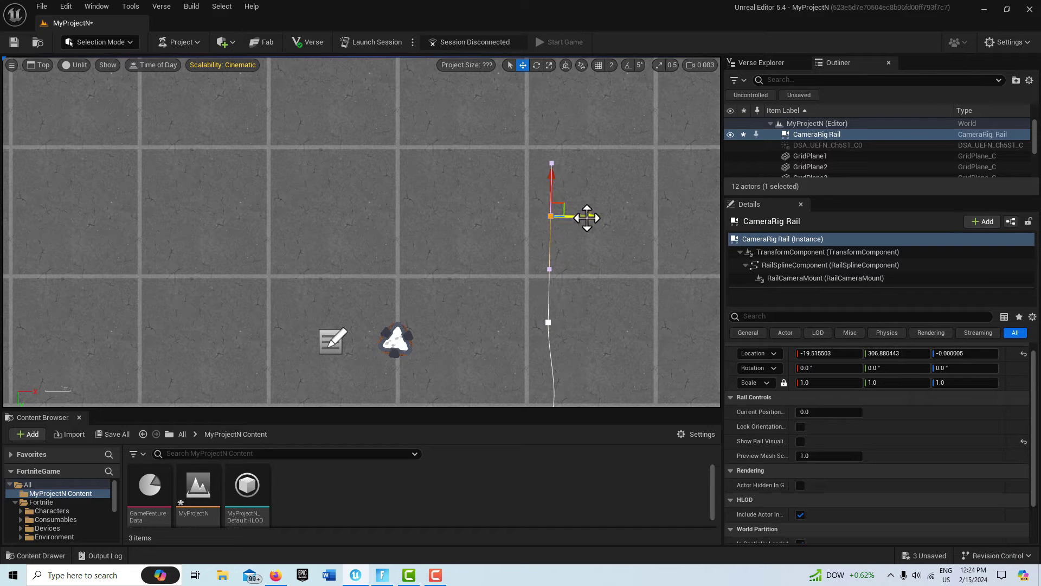
# - Add rail points running left along the top, then downward, nearly closing the loop
pyautogui.keyDown('alt'); pyautogui.moveTo(588, 216); pyautogui.dragTo(272, 209); pyautogui.keyUp('alt')
pyautogui.scroll(-2, 491, 302)
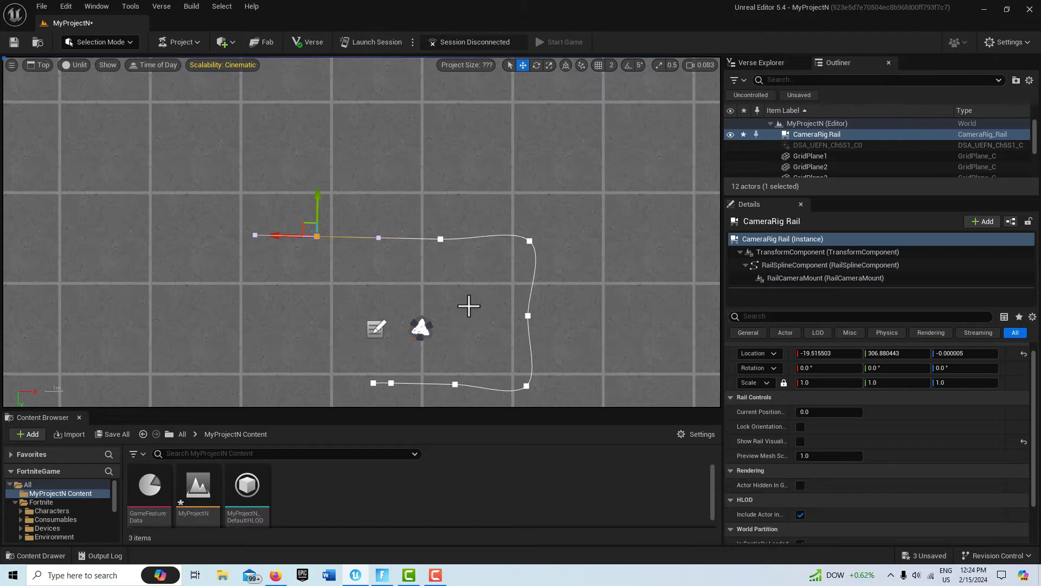
pyautogui.moveTo(470, 304); pyautogui.dragTo(495, 266, button='right')
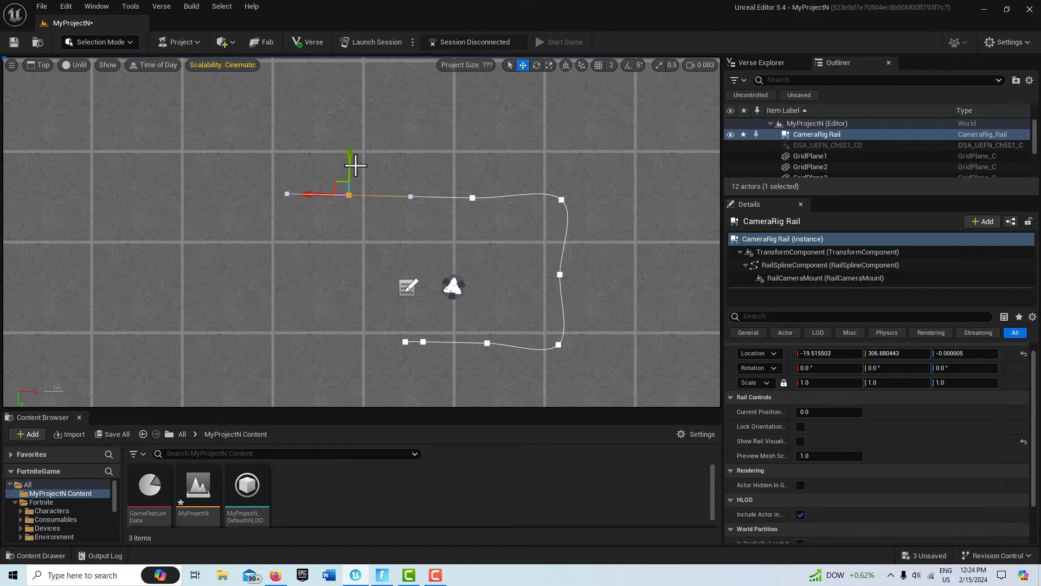
pyautogui.keyDown('alt'); pyautogui.moveTo(347, 165); pyautogui.dragTo(346, 250); pyautogui.keyUp('alt')
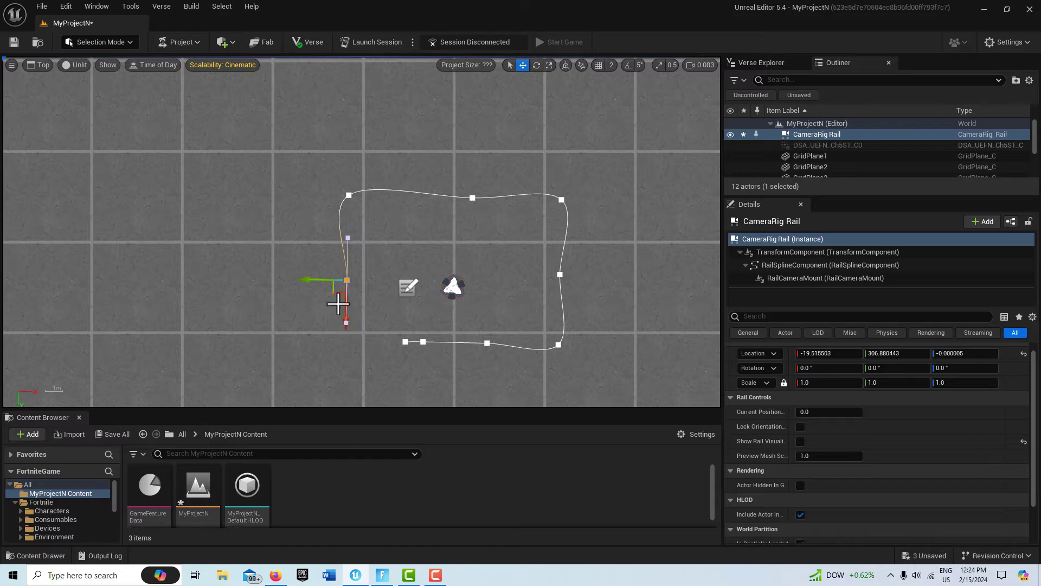
pyautogui.keyDown('alt'); pyautogui.moveTo(346, 321); pyautogui.dragTo(345, 384); pyautogui.keyUp('alt')
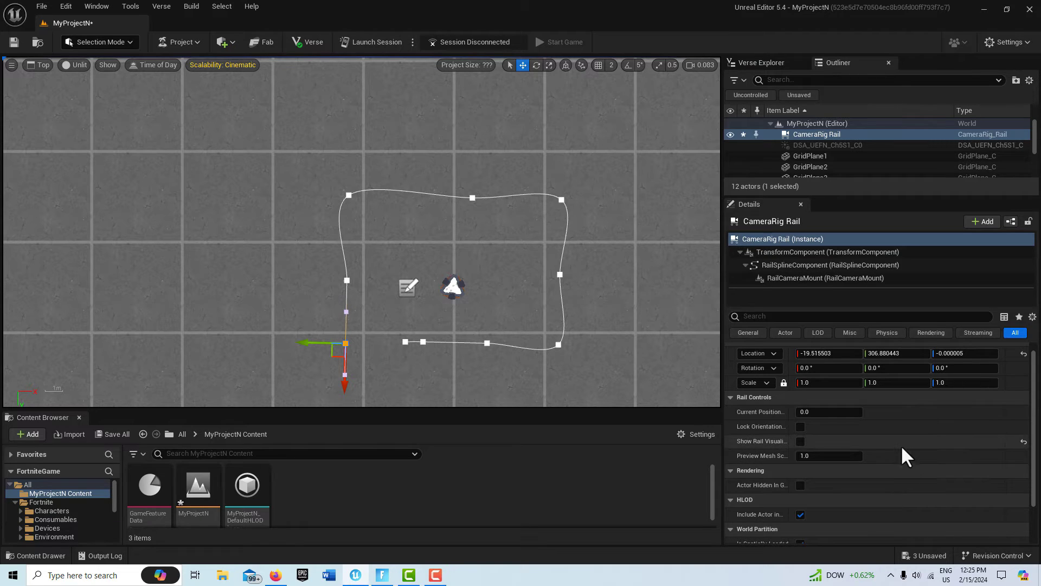
pyautogui.scroll(-1, 893, 443)
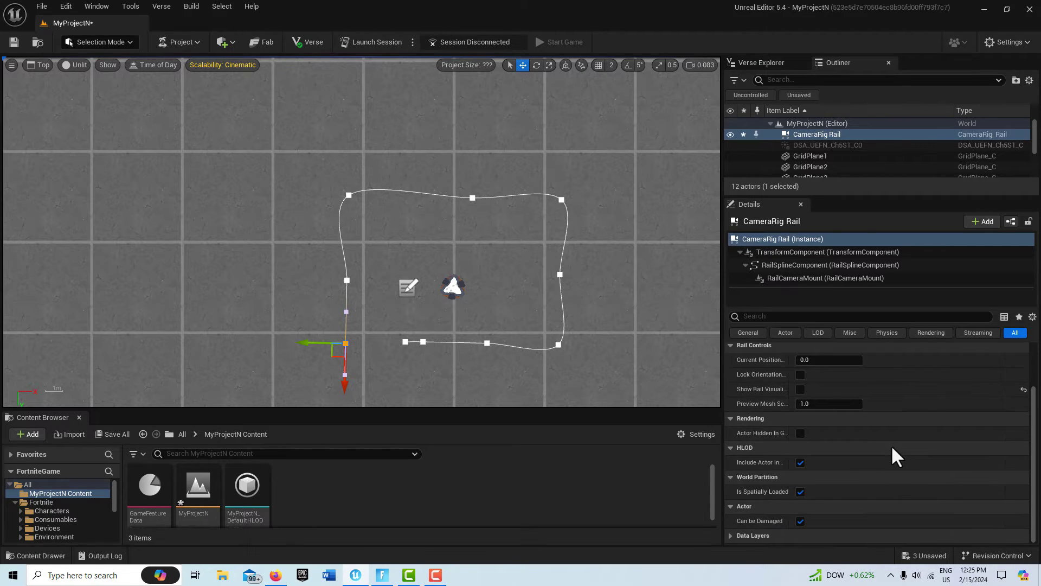
pyautogui.scroll(2, 891, 445)
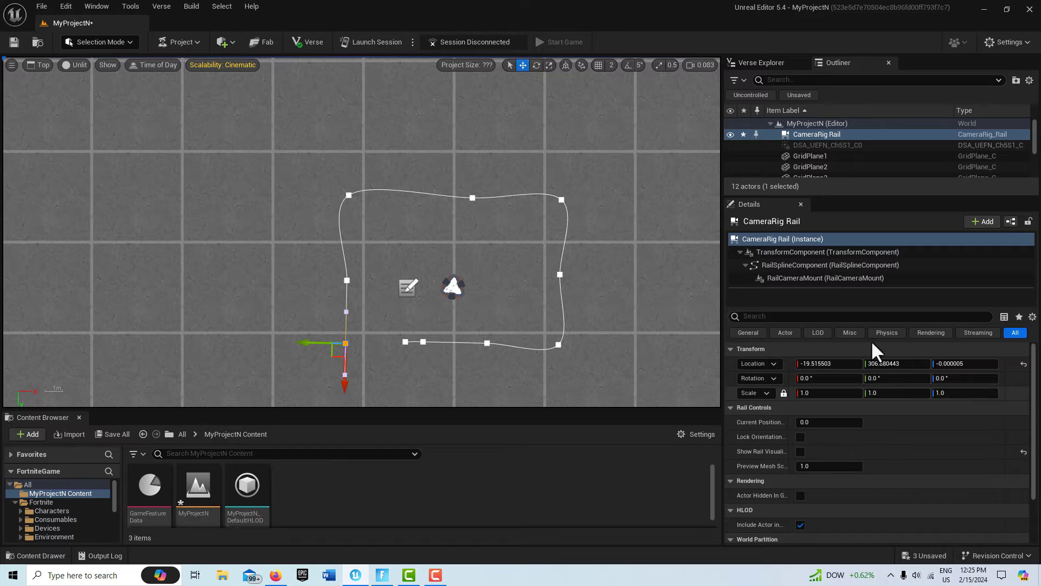
# - Enable Closed Loop on the rail's RailSplineComponent
pyautogui.click(806, 268)
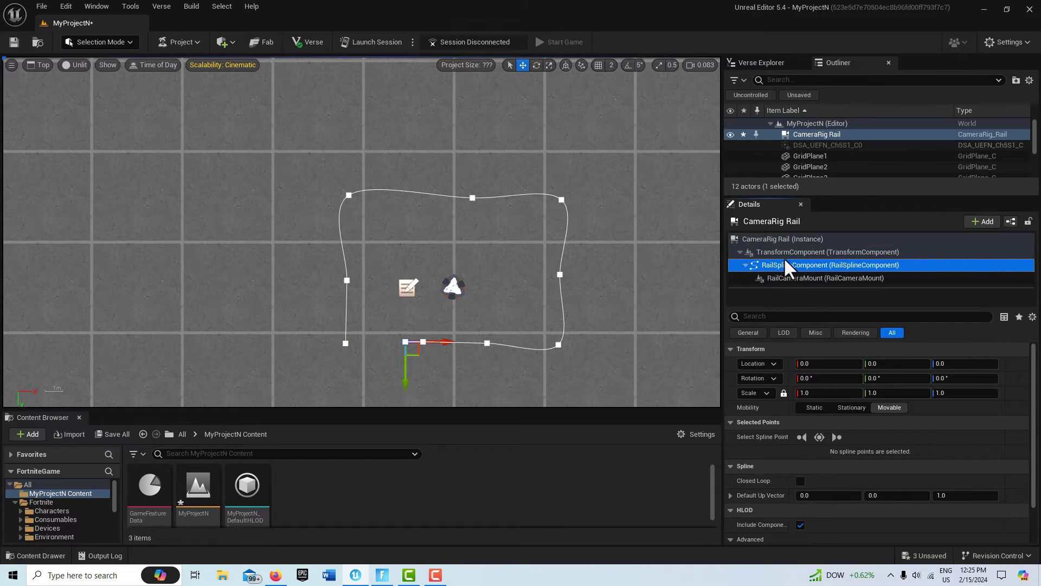
pyautogui.click(801, 481)
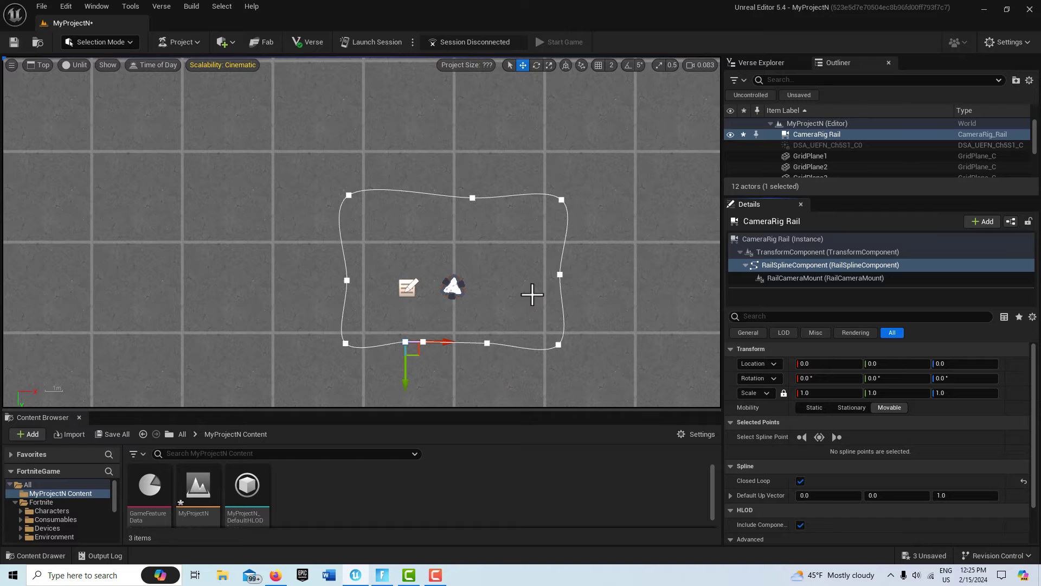
pyautogui.scroll(3, 515, 291)
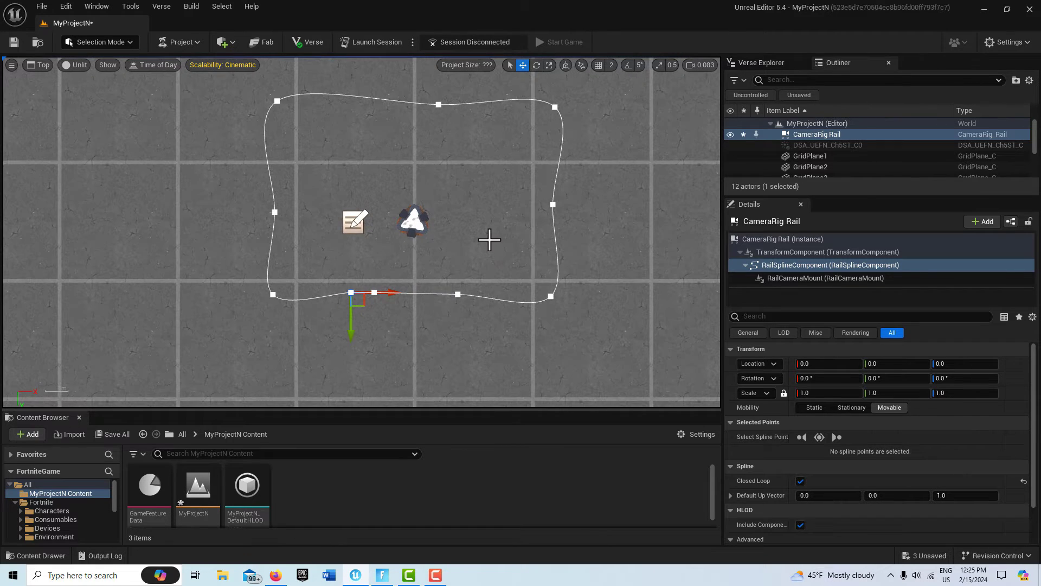
pyautogui.moveTo(490, 239); pyautogui.dragTo(451, 296, button='right')
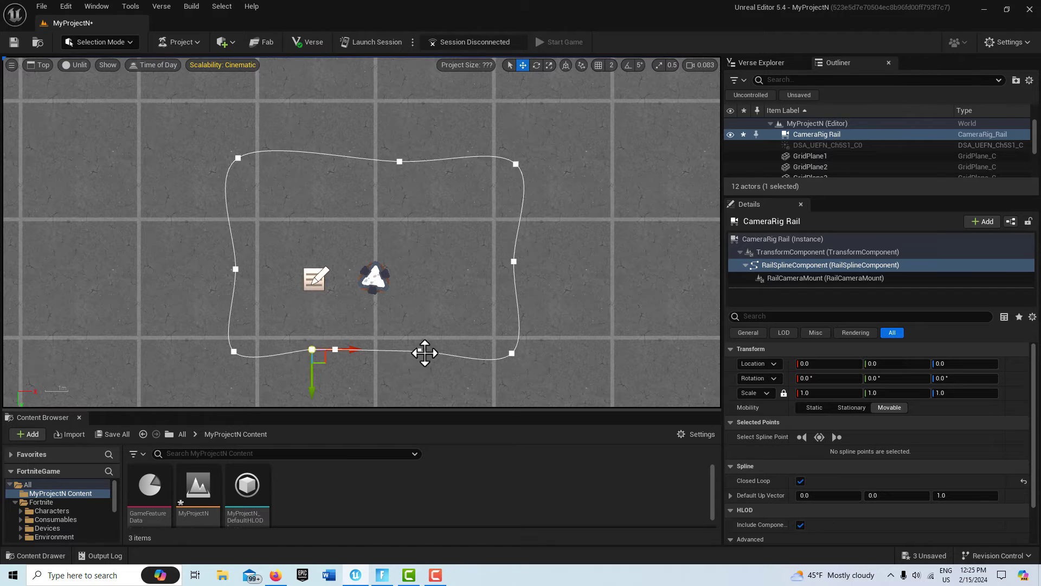
# - Move the bottom spline point 100 units along X, then reselect the CameraRig Rail's spline
pyautogui.click(311, 349)
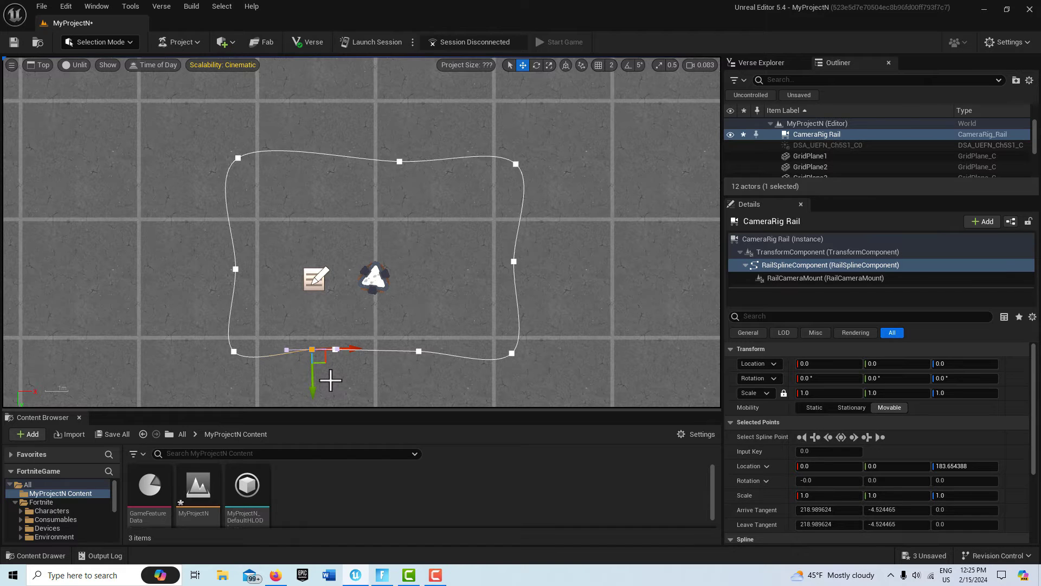
pyautogui.moveTo(331, 380); pyautogui.dragTo(353, 381)
pyautogui.click(435, 288)
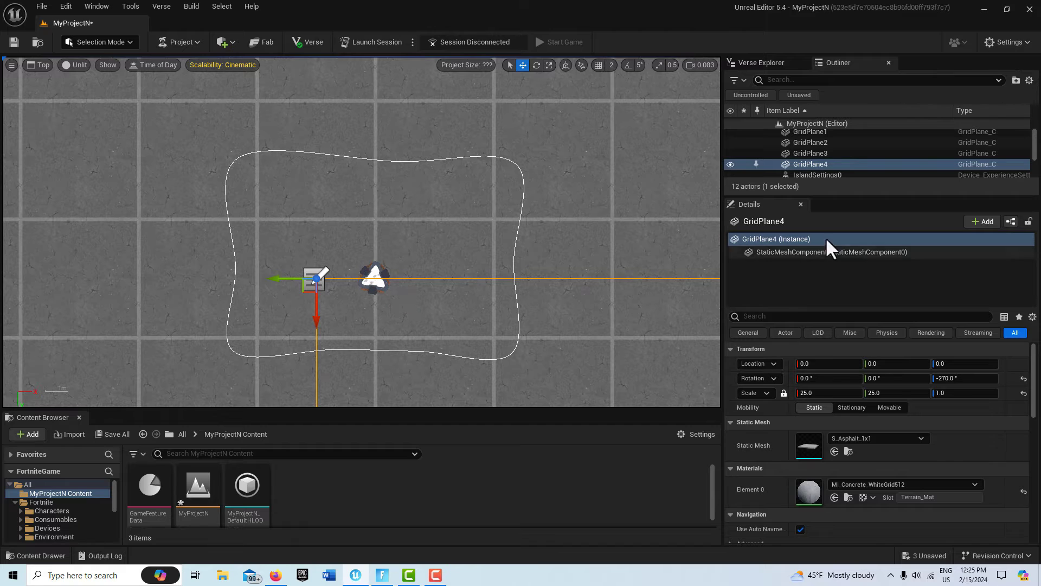
pyautogui.scroll(2, 814, 158)
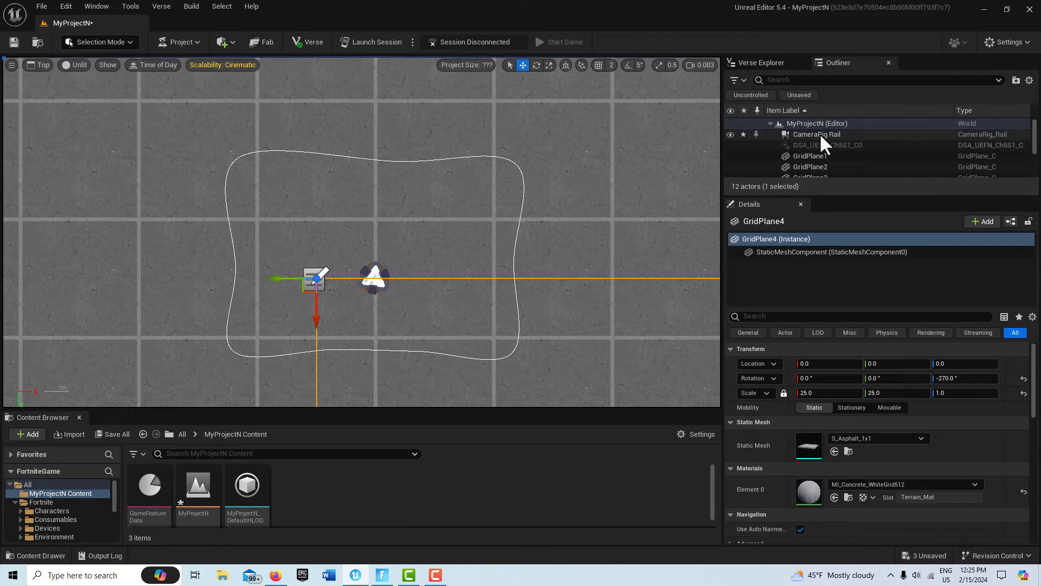
pyautogui.click(817, 134)
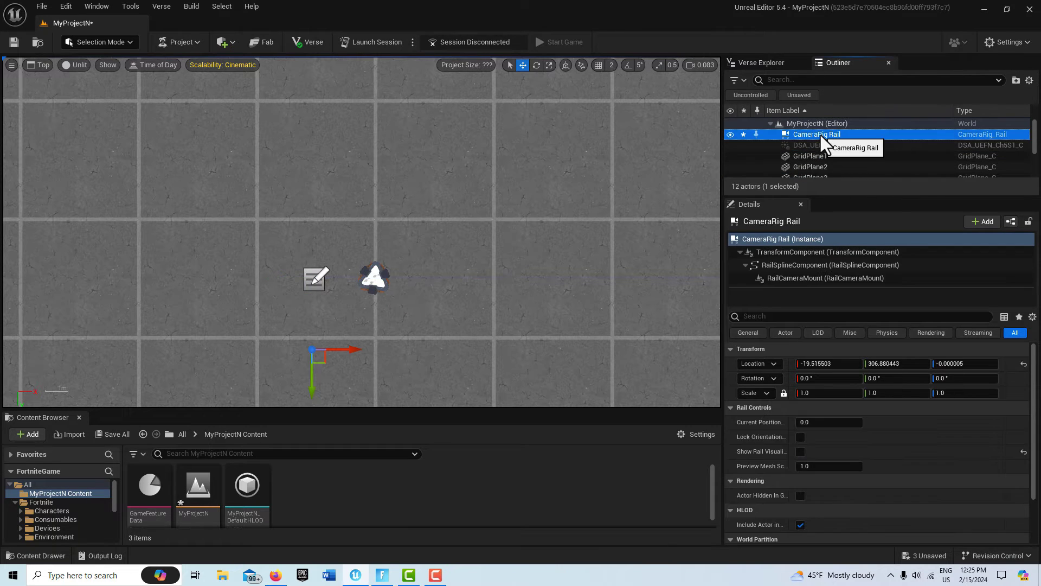
pyautogui.click(825, 265)
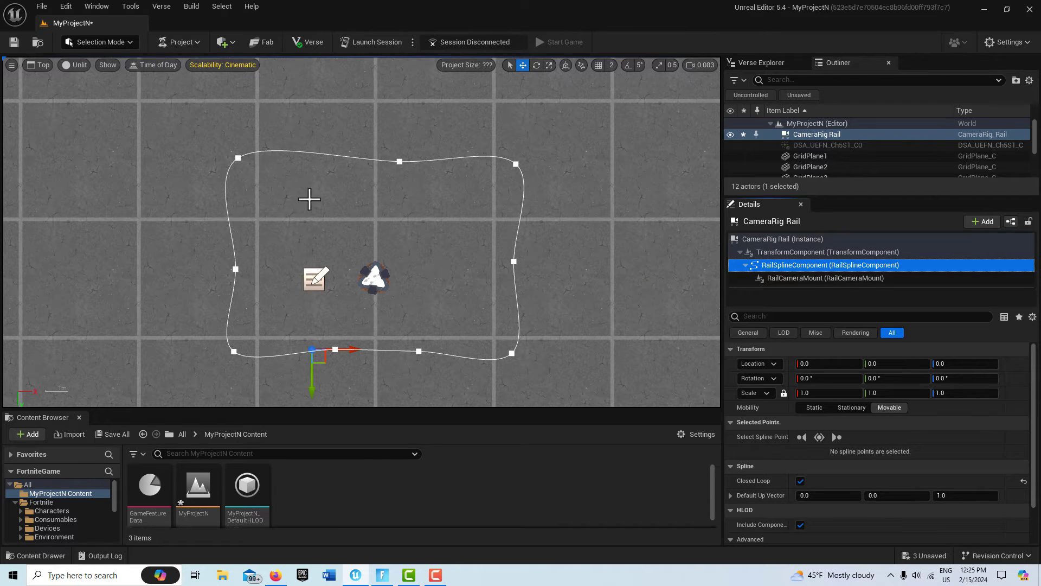
pyautogui.click(238, 159)
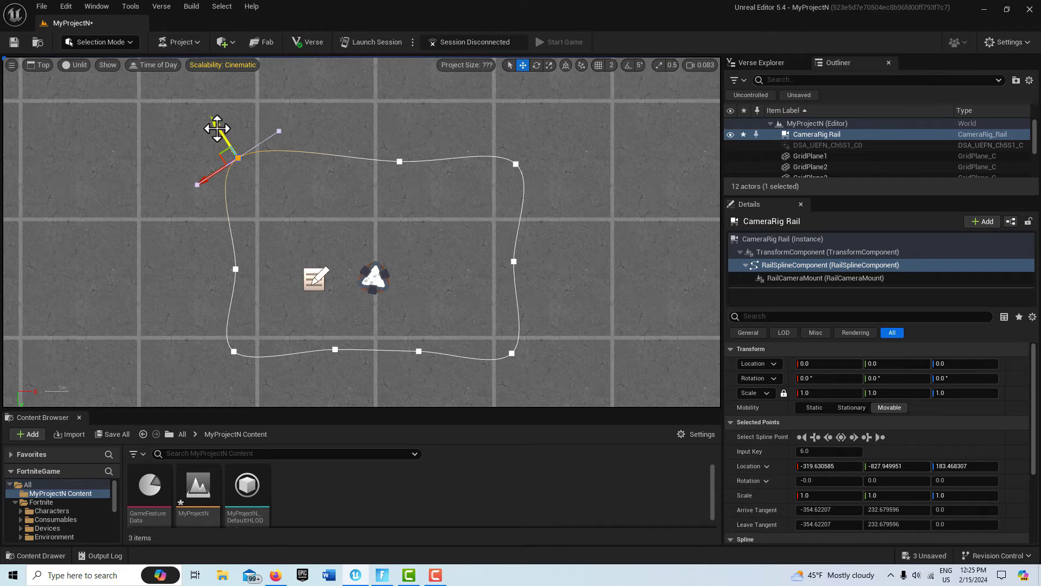
# - Pull the top-left, top-right and bottom-right points inward and shift the top-middle point left
pyautogui.moveTo(217, 133); pyautogui.dragTo(237, 157)
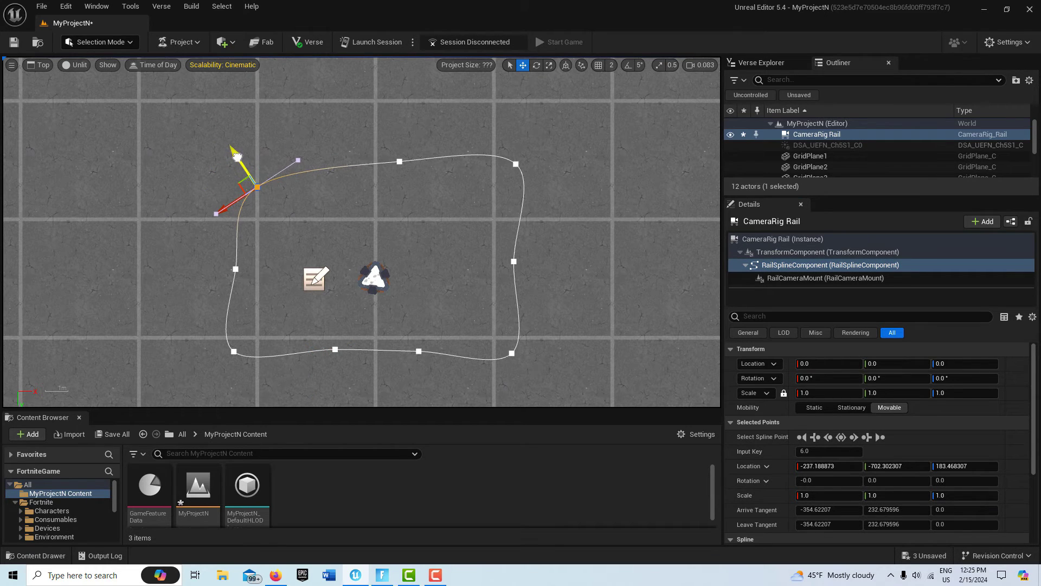
pyautogui.click(399, 161)
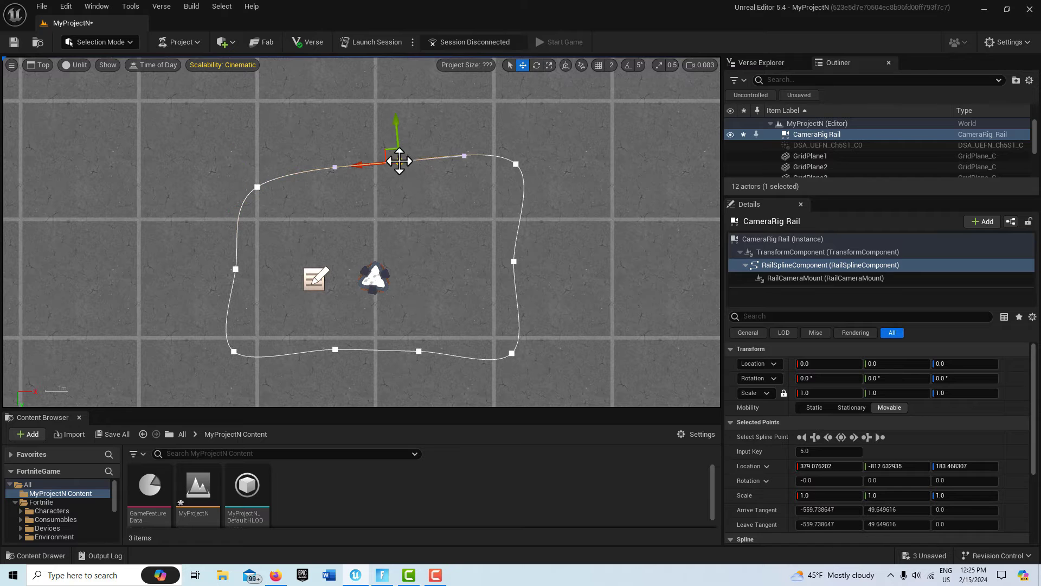
pyautogui.moveTo(365, 167)
pyautogui.mouseDown()
pyautogui.moveTo(333, 165)
pyautogui.moveTo(353, 166)
pyautogui.mouseUp()
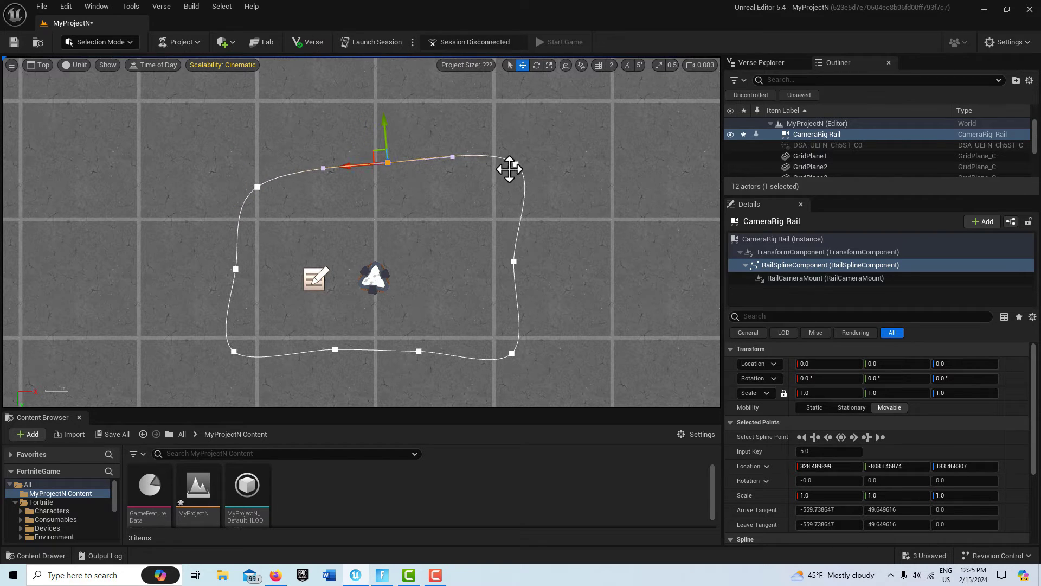
pyautogui.click(512, 168)
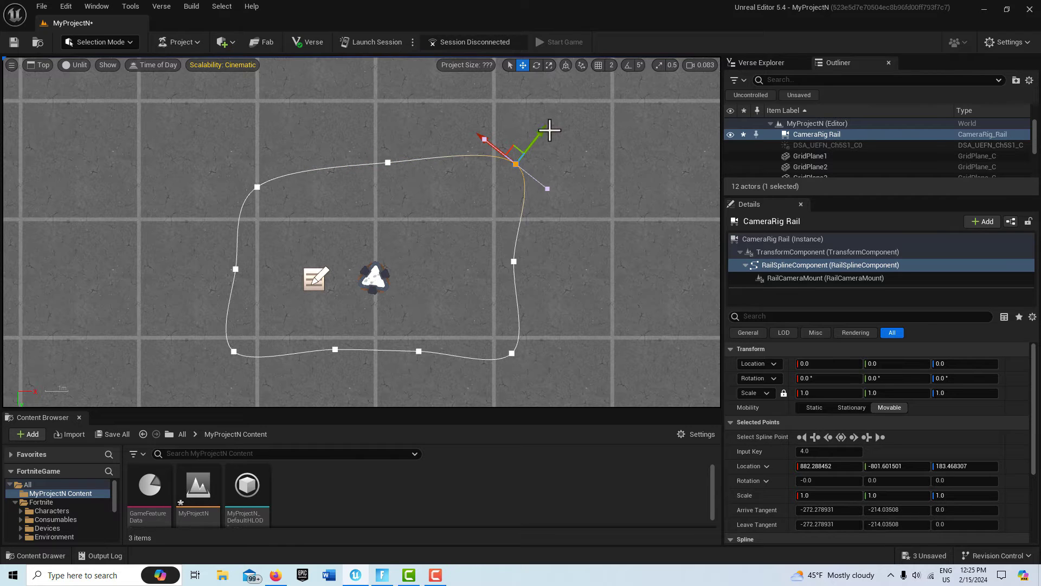
pyautogui.moveTo(534, 141); pyautogui.dragTo(518, 156)
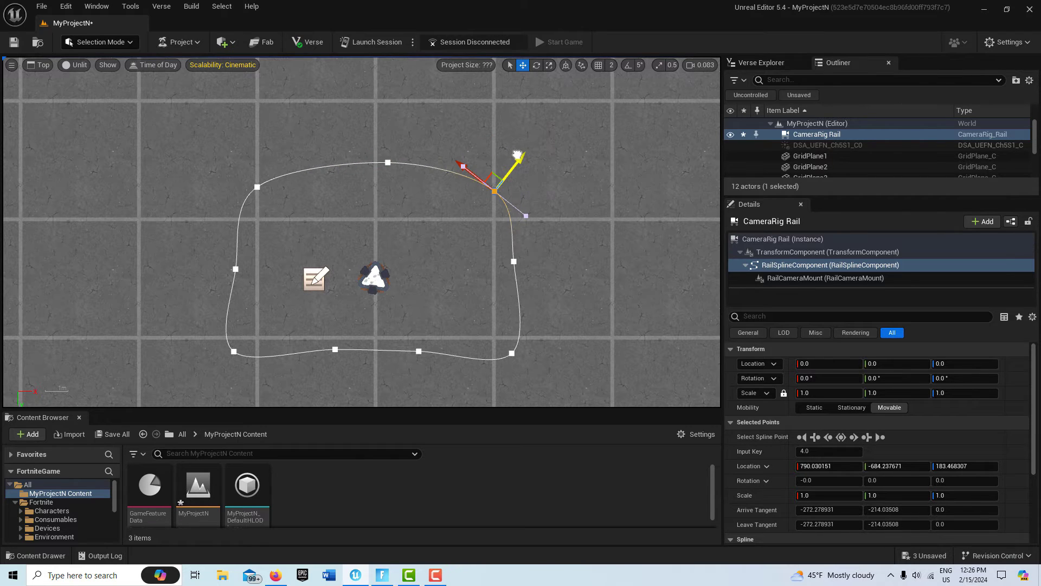
pyautogui.click(513, 354)
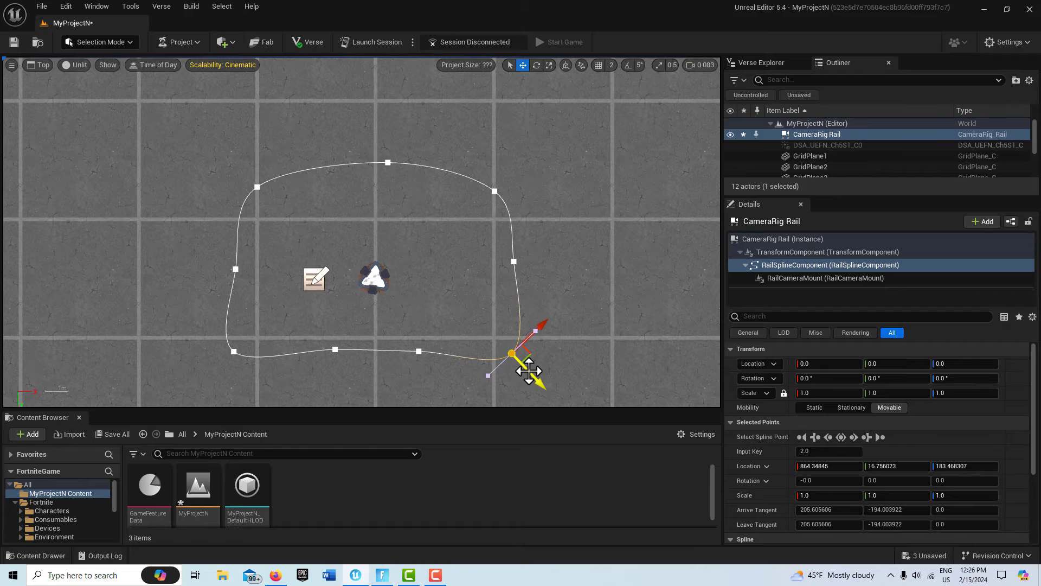
pyautogui.moveTo(526, 367); pyautogui.dragTo(508, 345)
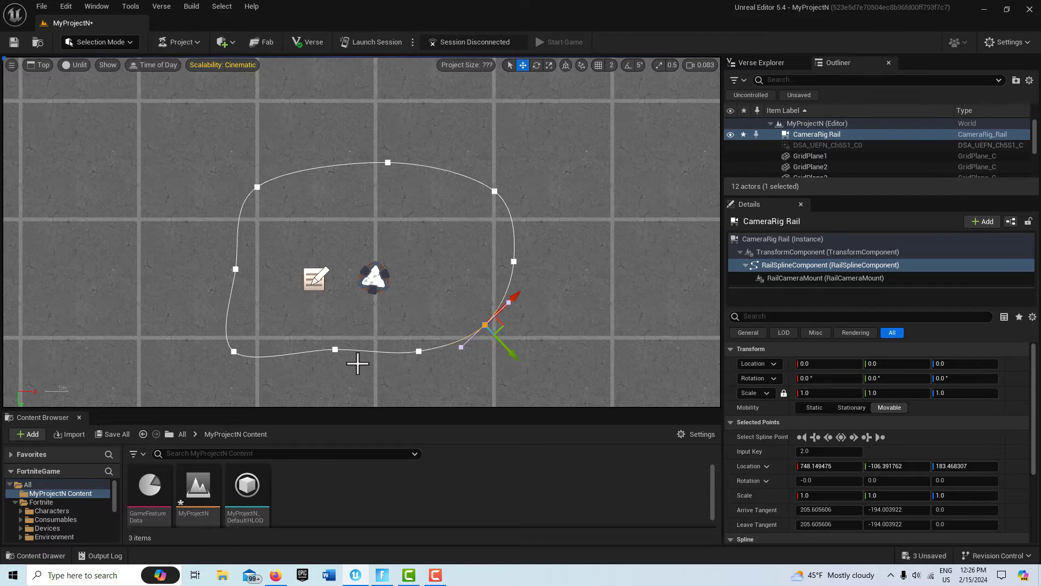
# - Move the bottom-middle point right, pull the bottom-left corner inward, and adjust the upper-left and top points
pyautogui.click(335, 349)
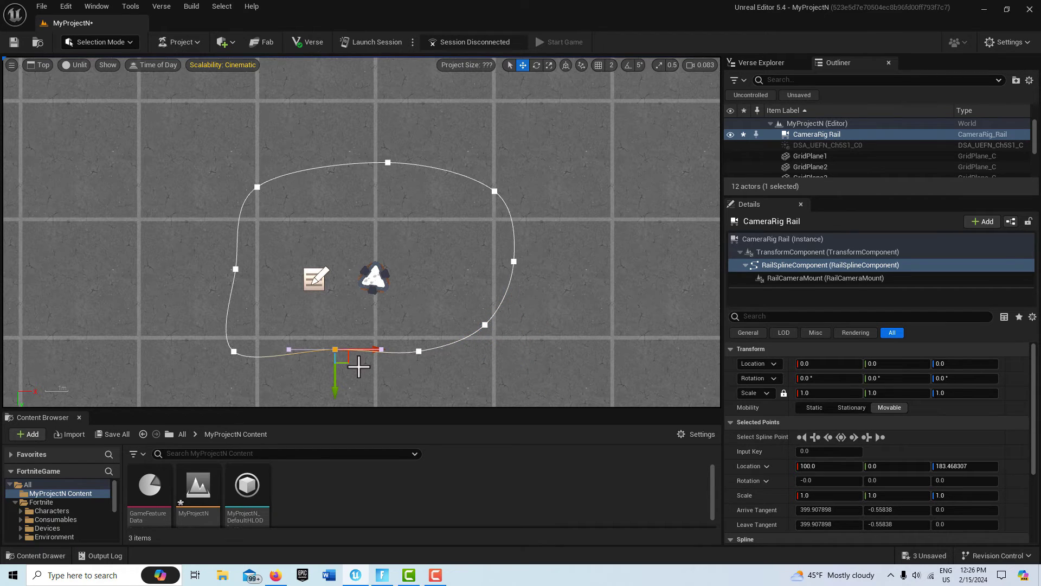
pyautogui.moveTo(358, 367); pyautogui.dragTo(442, 368)
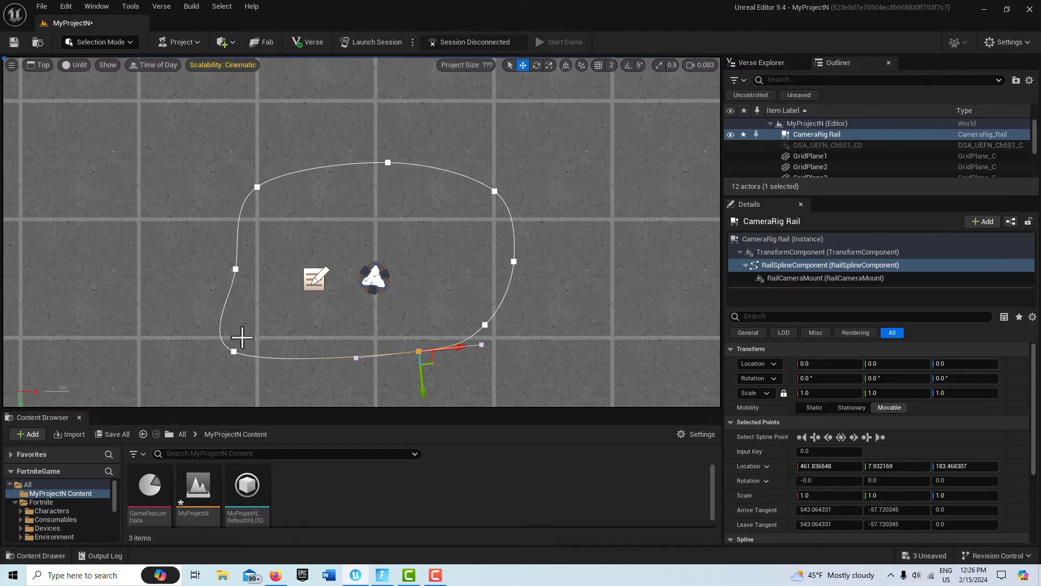
pyautogui.click(233, 350)
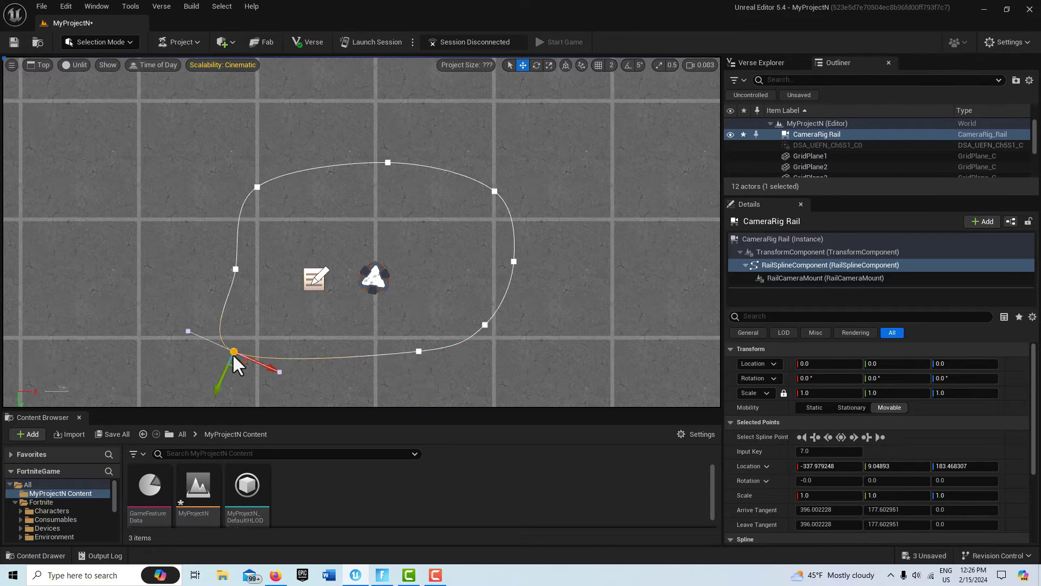
pyautogui.moveTo(221, 381); pyautogui.dragTo(311, 356)
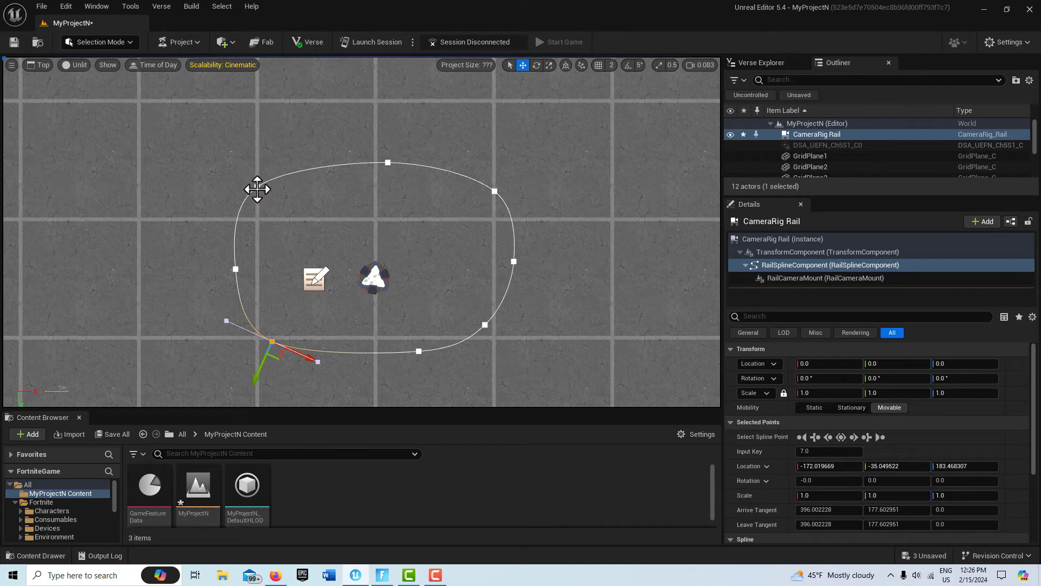
pyautogui.click(257, 187)
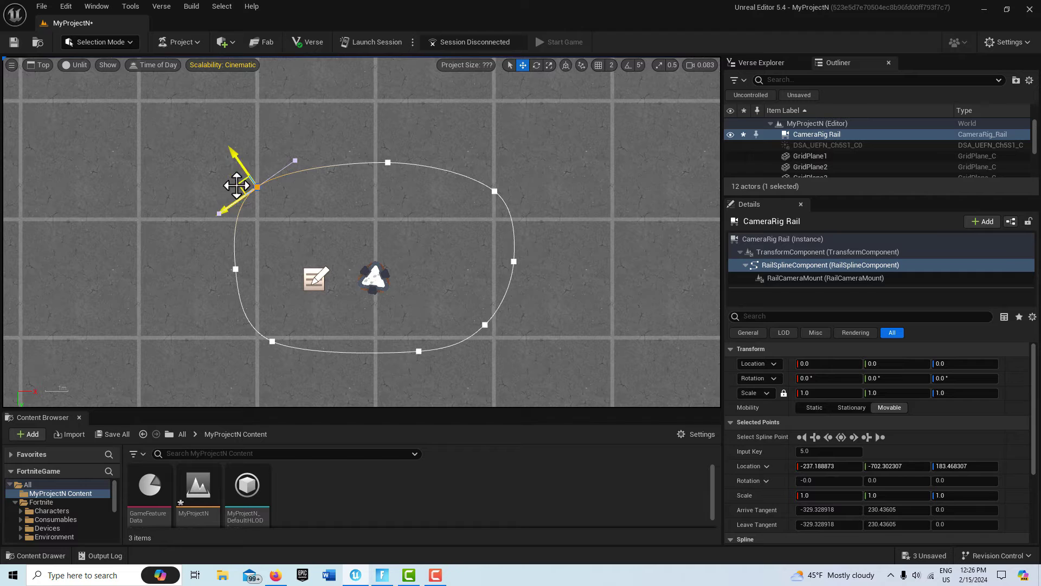
pyautogui.moveTo(239, 166); pyautogui.dragTo(254, 179)
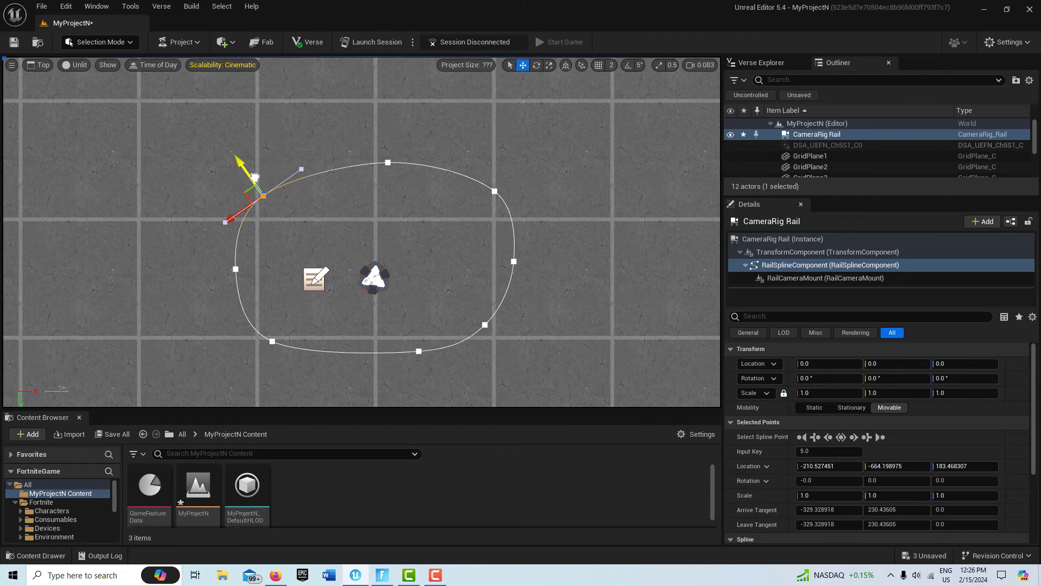
pyautogui.click(387, 160)
pyautogui.moveTo(387, 134)
pyautogui.mouseDown()
pyautogui.moveTo(387, 151)
pyautogui.moveTo(387, 128)
pyautogui.mouseUp()
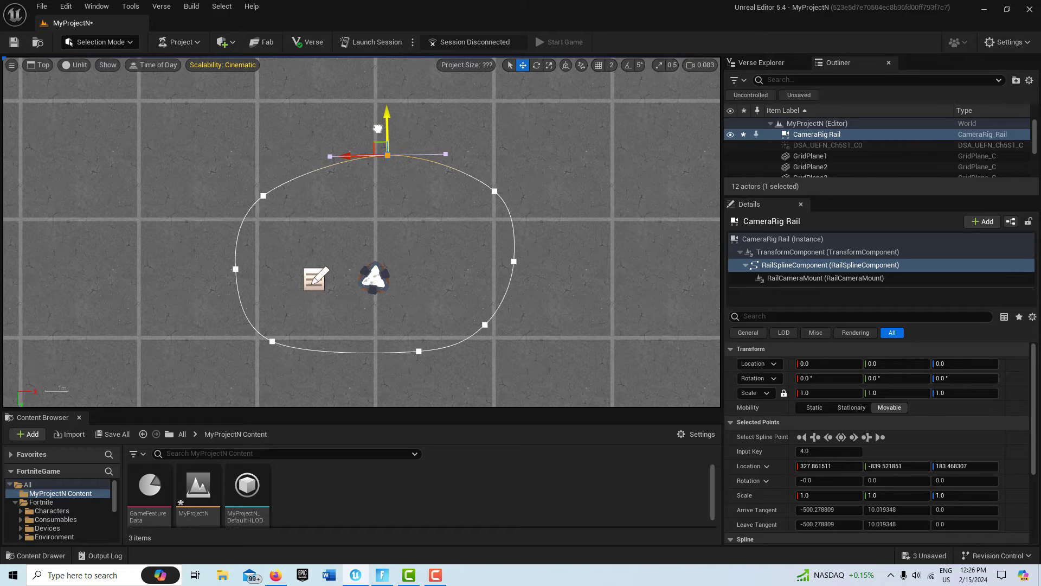
# - Shift the bottom rail point left and add a new point on the lower-right curve
pyautogui.click(417, 355)
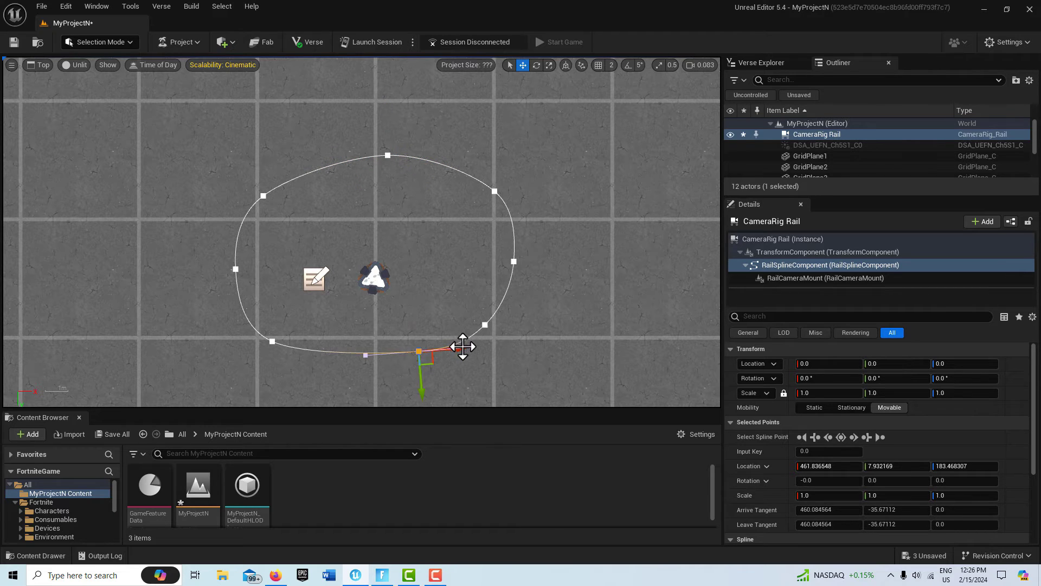
pyautogui.moveTo(442, 351); pyautogui.dragTo(427, 351)
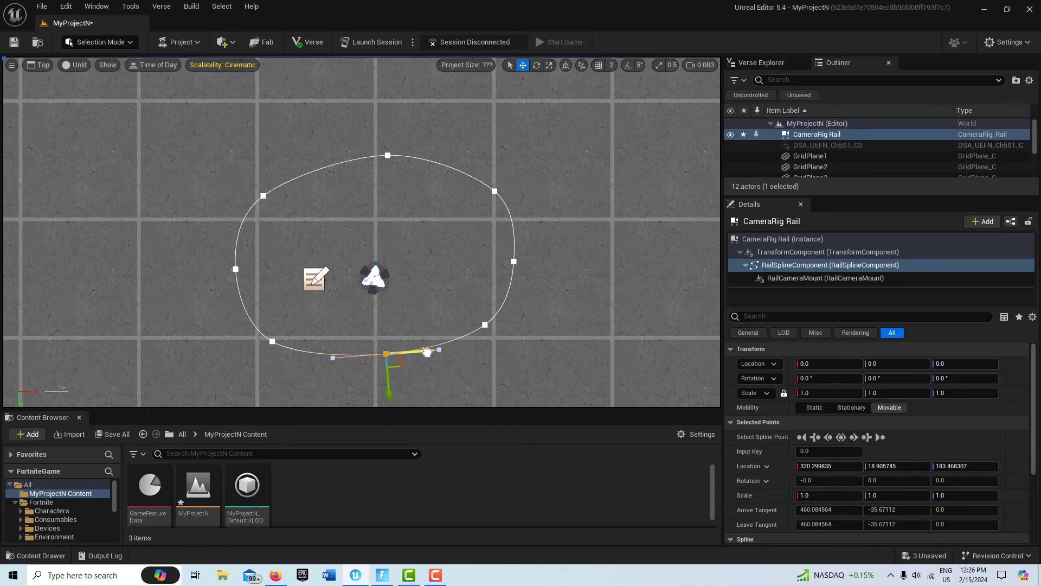
pyautogui.click(487, 326)
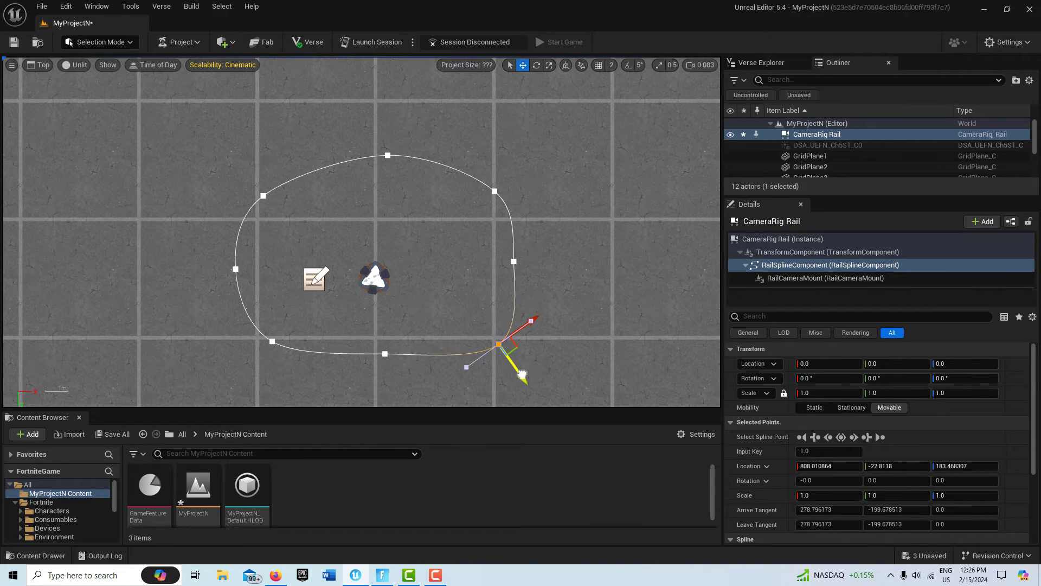
pyautogui.click(514, 261)
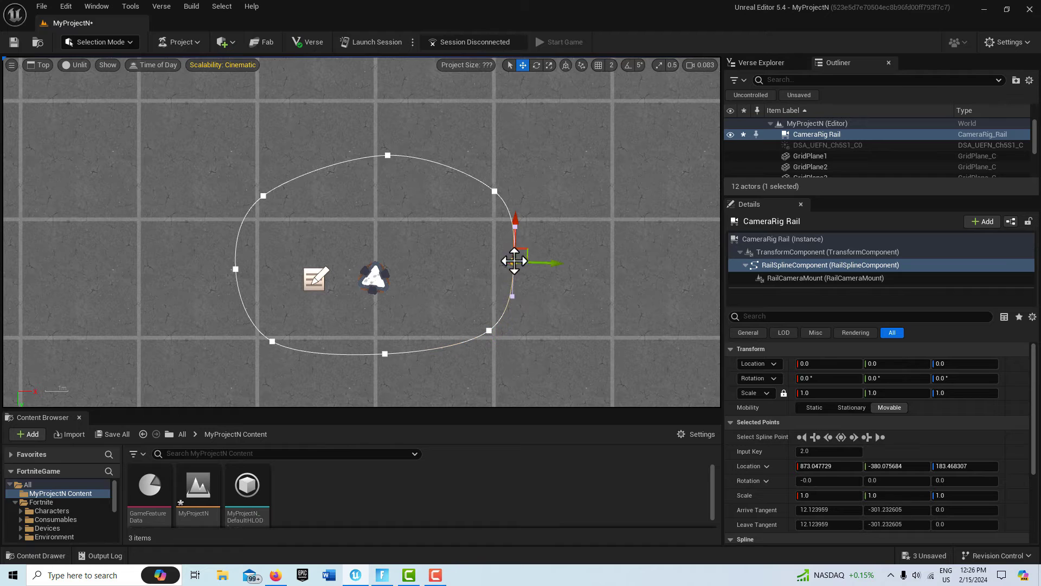
# - Add points on the upper-right and upper-left curves and reshape the upper-left curve's tangent
pyautogui.click(494, 189)
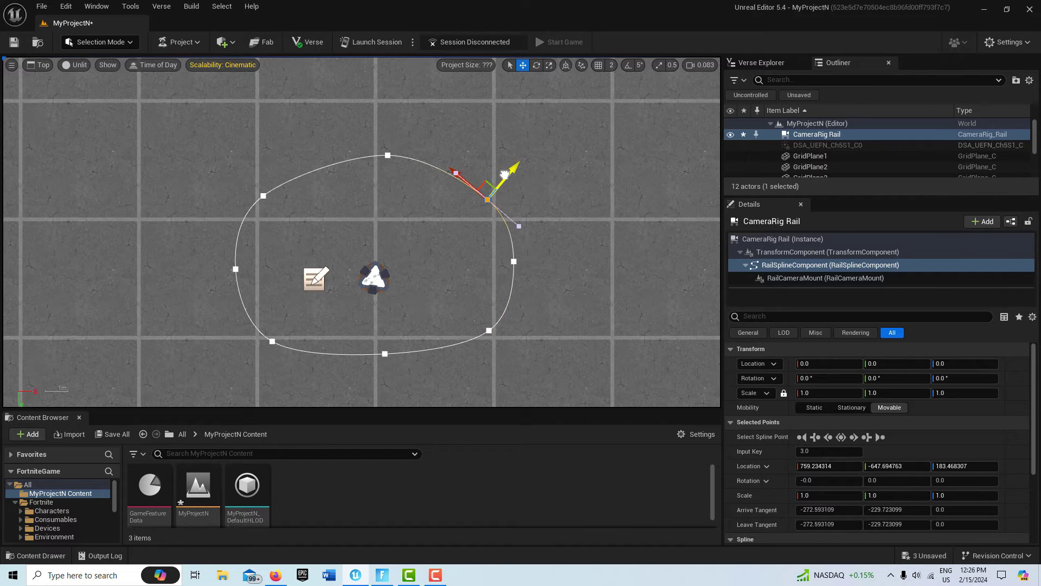
pyautogui.click(264, 196)
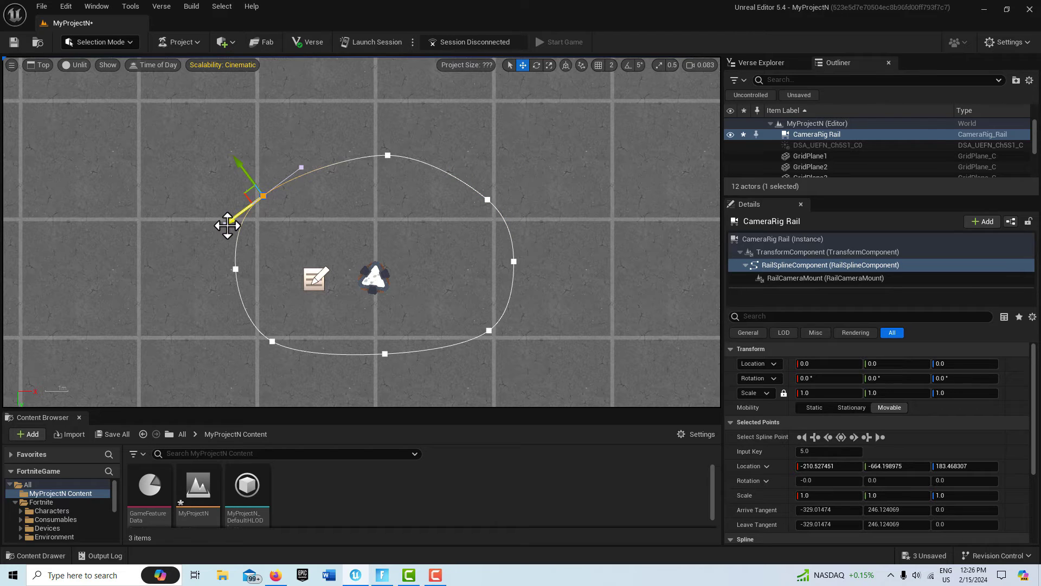
pyautogui.moveTo(227, 226); pyautogui.dragTo(237, 220)
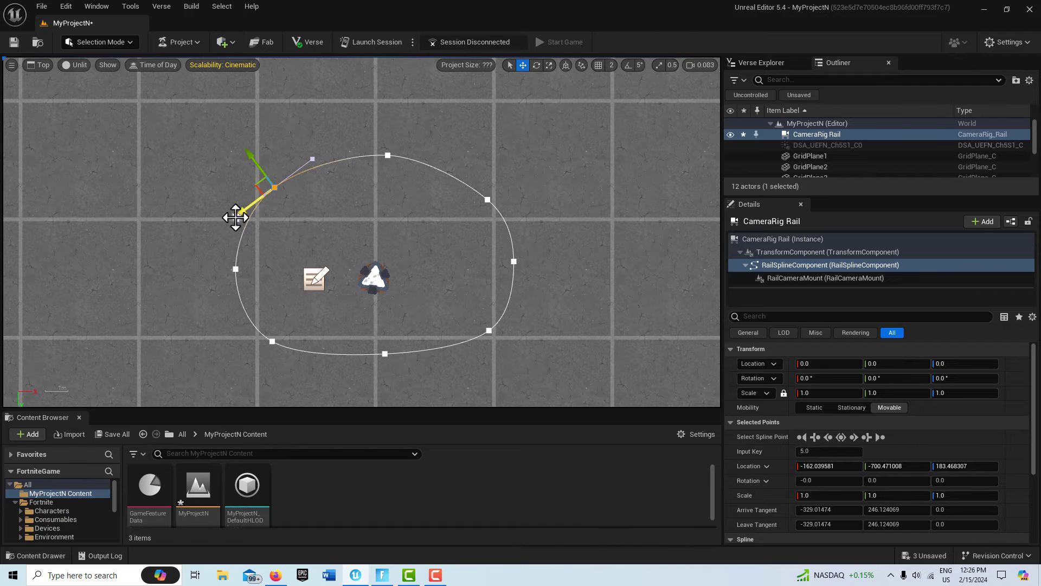
pyautogui.click(236, 216)
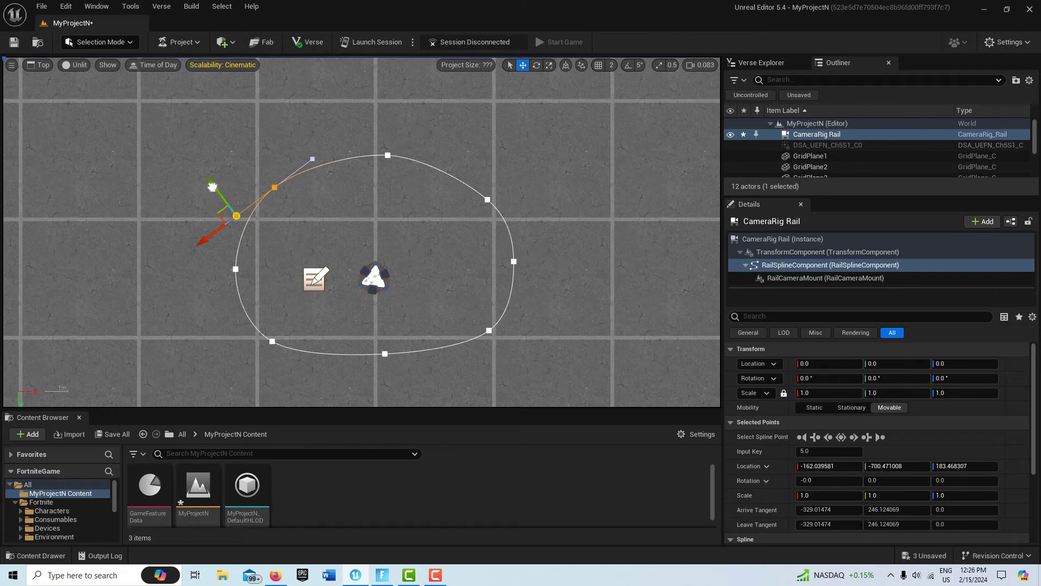
pyautogui.moveTo(209, 183); pyautogui.dragTo(205, 206)
# - Nudge the upper-right and lower-right rail points outward, then clear the selection
pyautogui.click(488, 199)
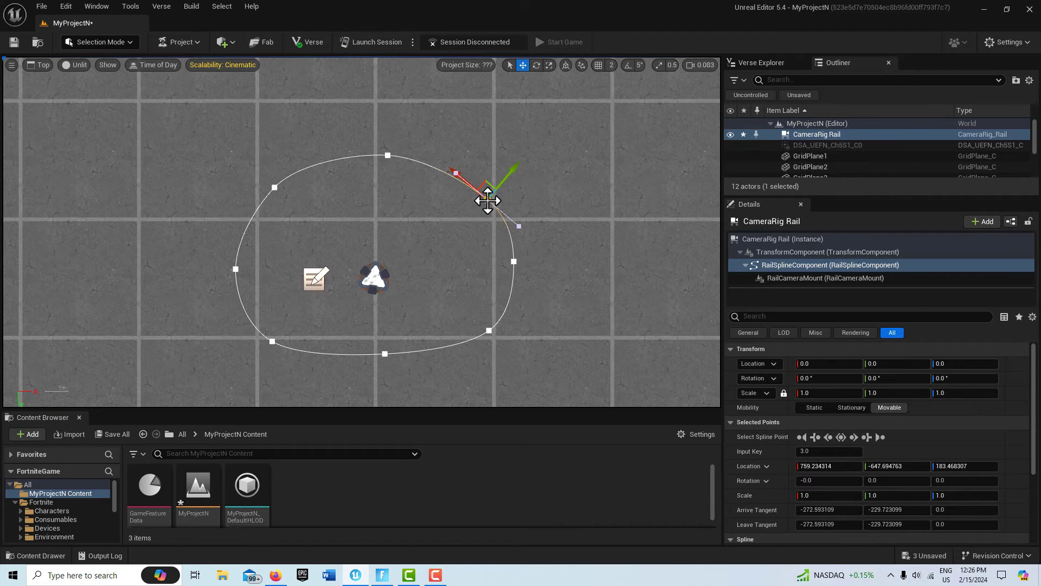
pyautogui.moveTo(513, 172)
pyautogui.mouseDown()
pyautogui.moveTo(515, 165)
pyautogui.moveTo(507, 172)
pyautogui.mouseUp()
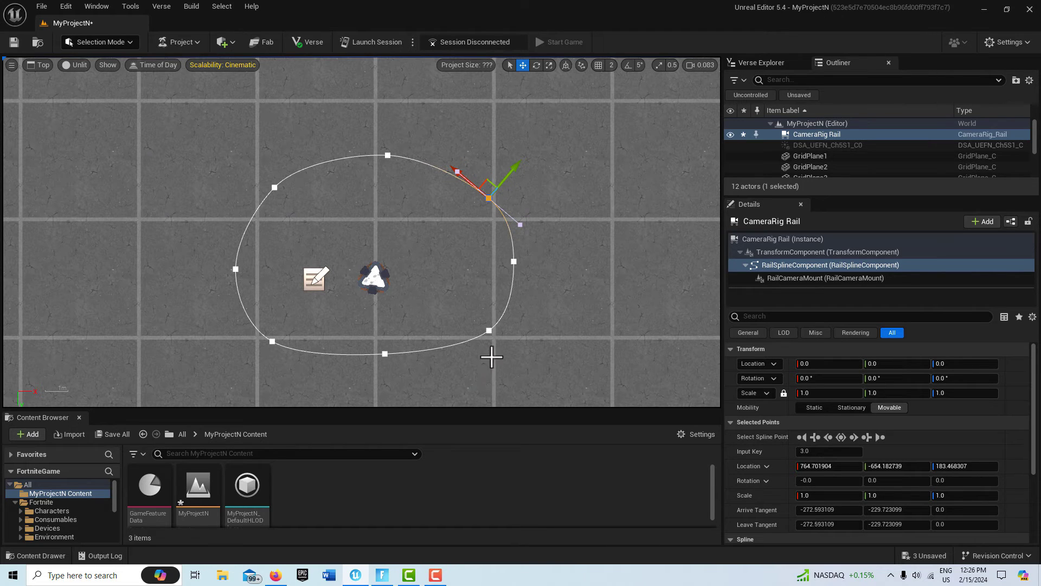
pyautogui.click(491, 331)
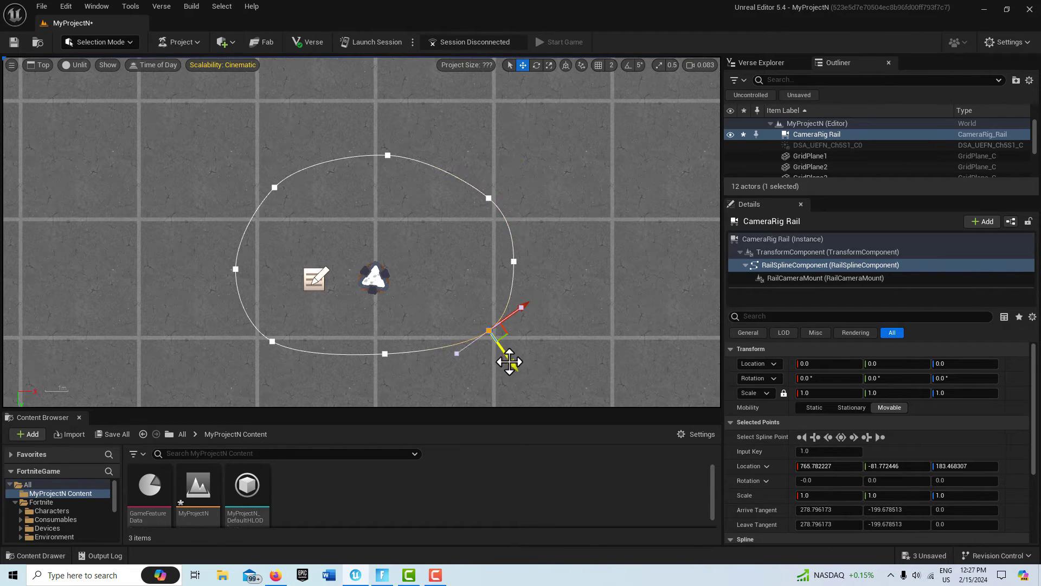
pyautogui.moveTo(509, 362); pyautogui.dragTo(514, 365)
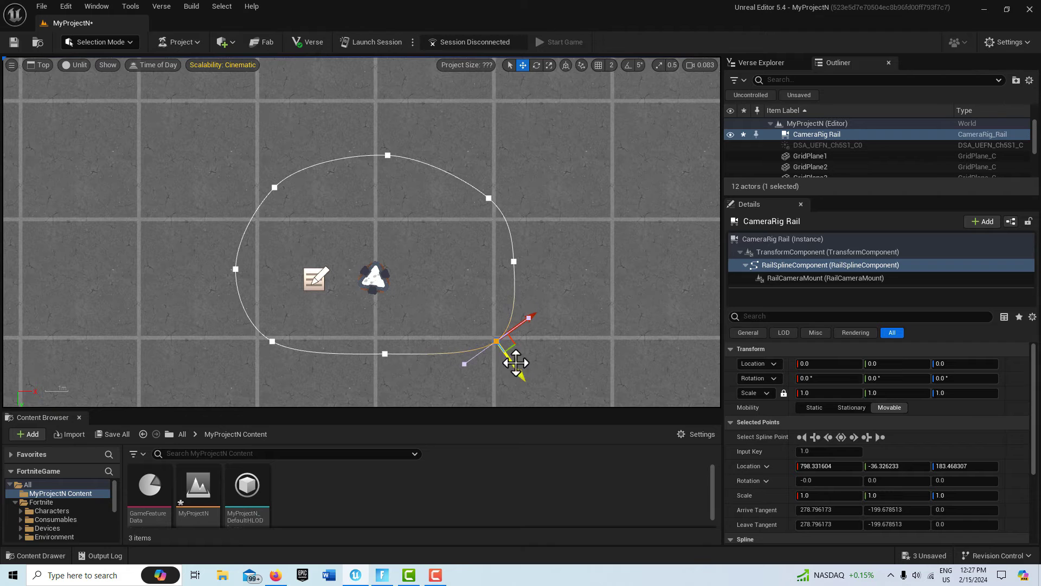
pyautogui.moveTo(532, 318); pyautogui.dragTo(528, 307)
pyautogui.click(531, 323)
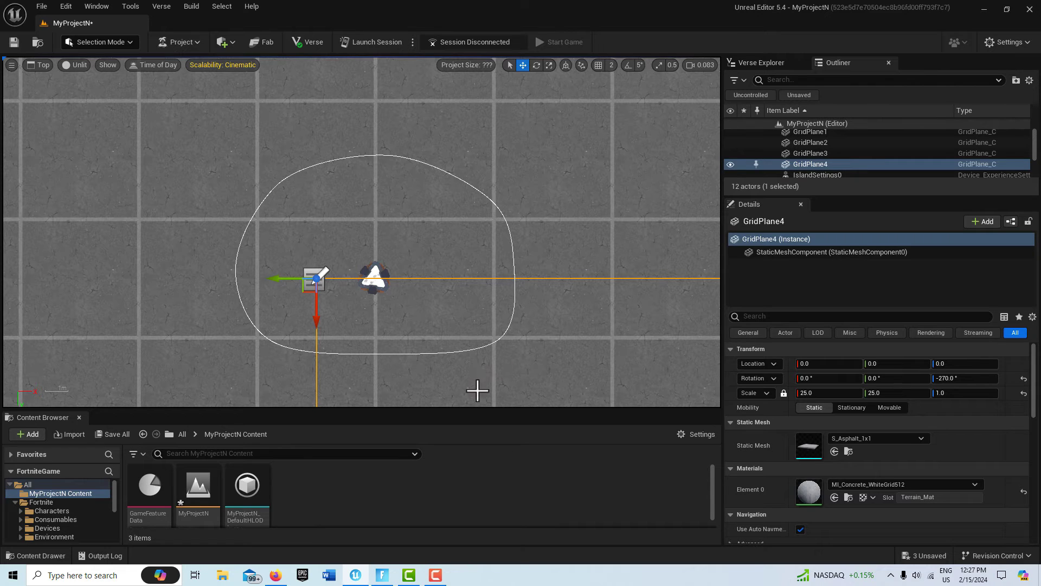
# - Return the viewport to Perspective and select the CameraRig Rail's spline component
pyautogui.click(30, 64)
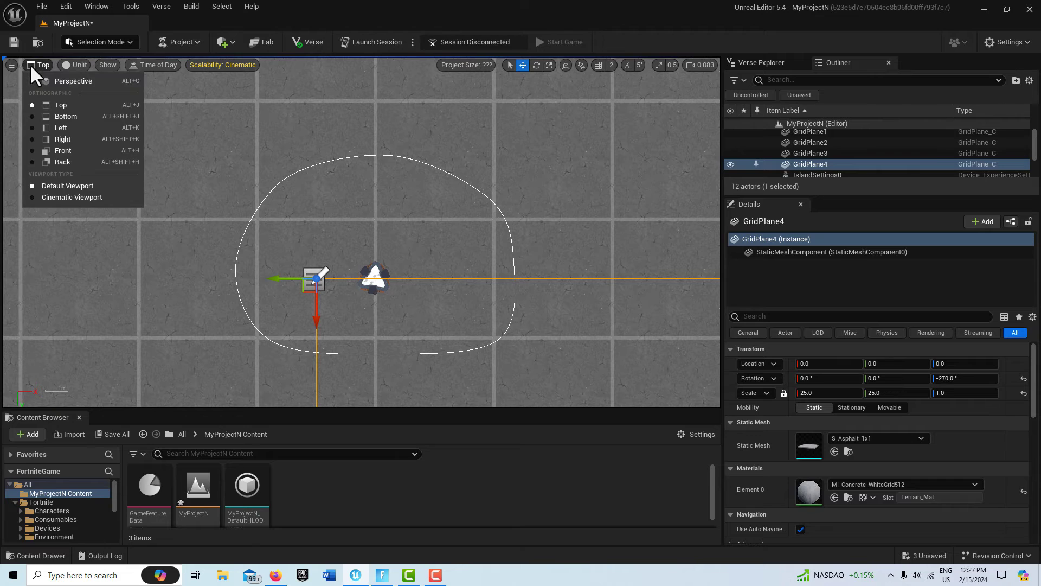
pyautogui.click(73, 80)
pyautogui.moveTo(260, 222)
pyautogui.mouseDown(button='right')
pyautogui.moveTo(259, 195)
pyautogui.moveTo(255, 225)
pyautogui.moveTo(244, 224)
pyautogui.mouseUp(button='right')
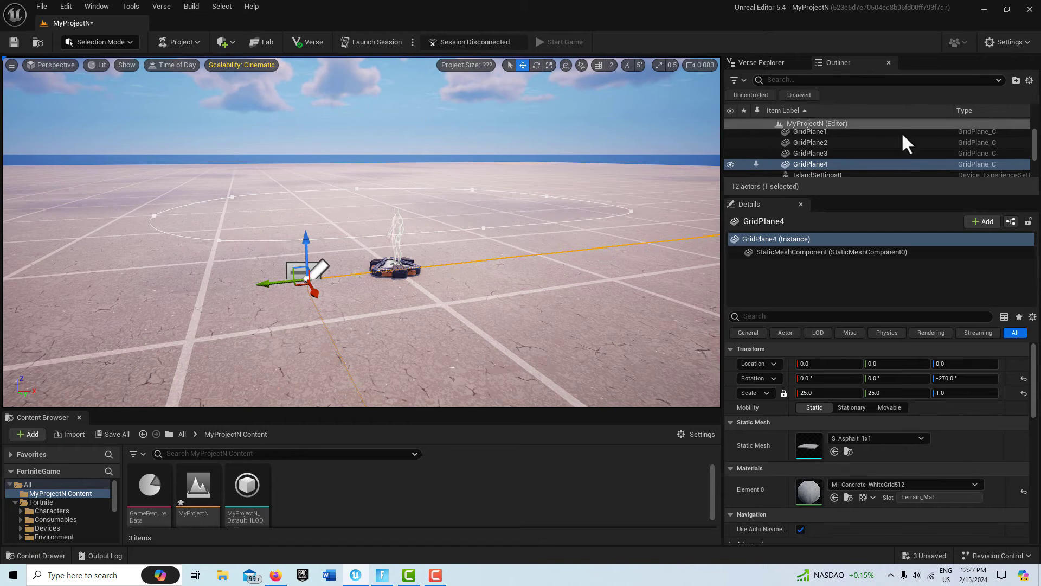
pyautogui.scroll(2, 895, 136)
pyautogui.click(854, 135)
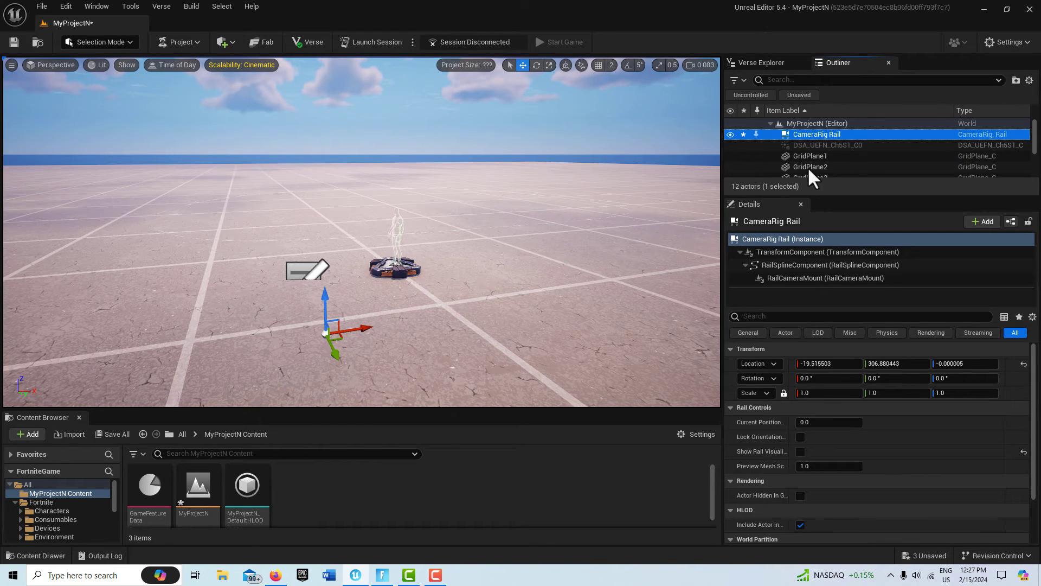
pyautogui.click(831, 265)
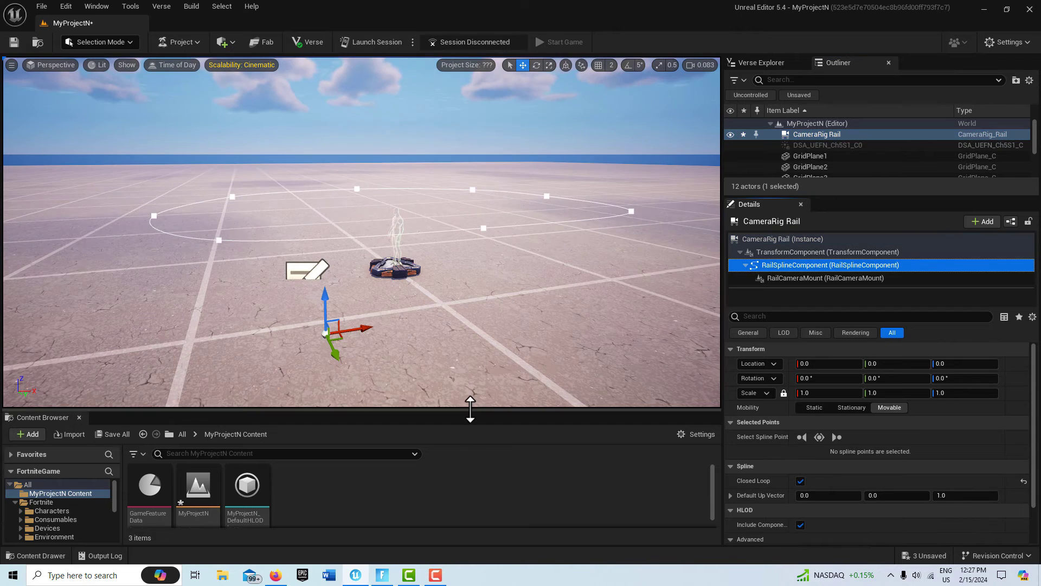
# - Create a Building Prop Blueprint Class in the Content Browser named NewBlueprint
pyautogui.moveTo(470, 408); pyautogui.dragTo(470, 341)
pyautogui.rightClick(379, 415)
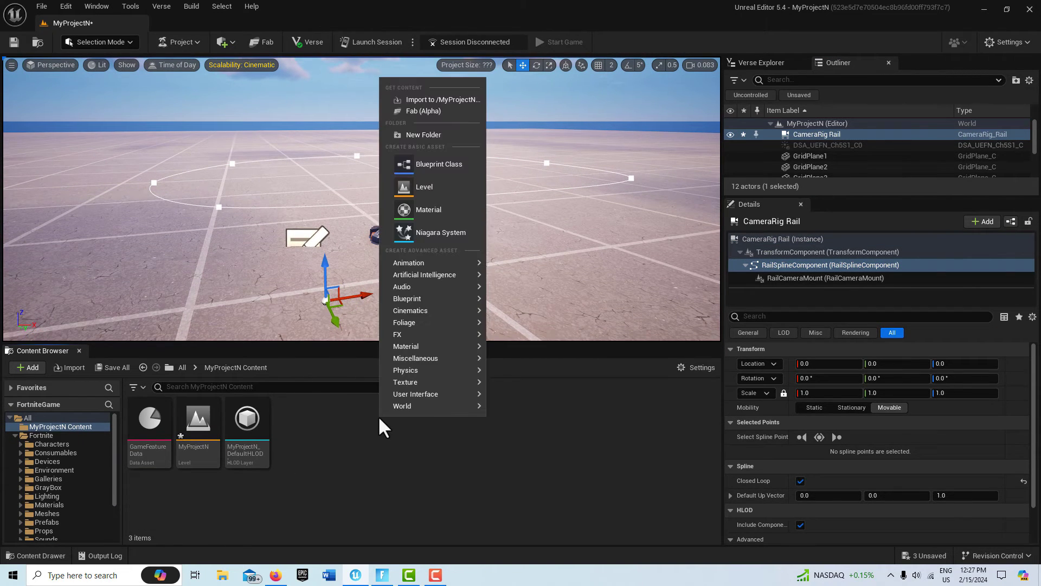
pyautogui.click(456, 164)
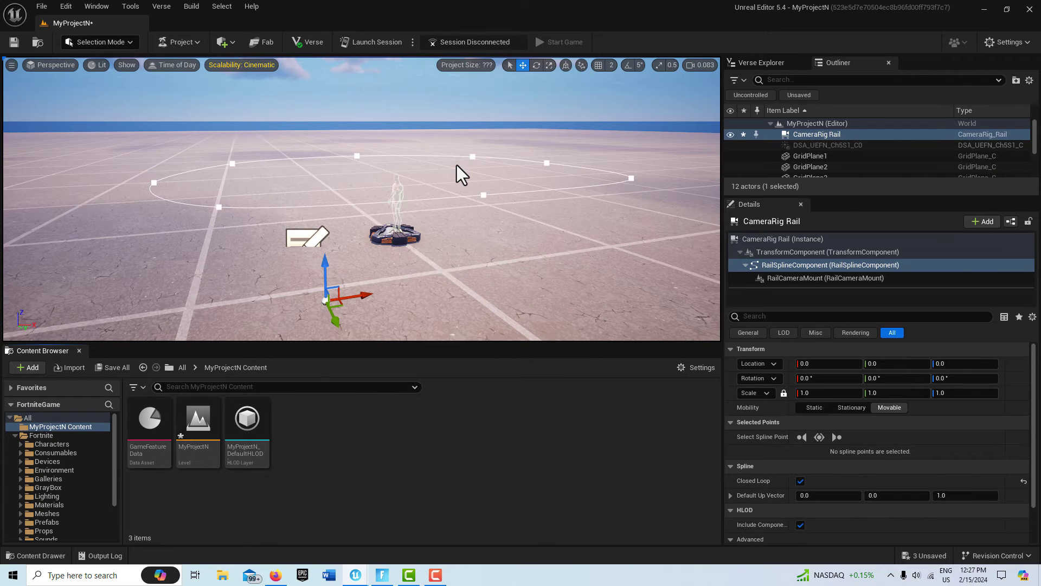
pyautogui.click(442, 187)
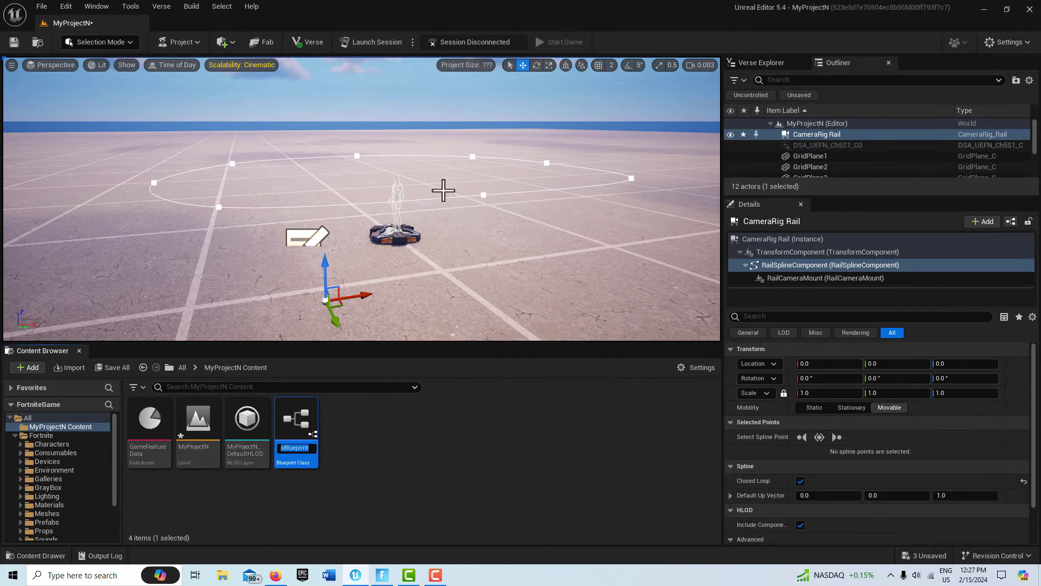
pyautogui.press('Return')
# - Add a Cube component to NewBlueprint and set its scale to 0.5
pyautogui.doubleClick(298, 418)
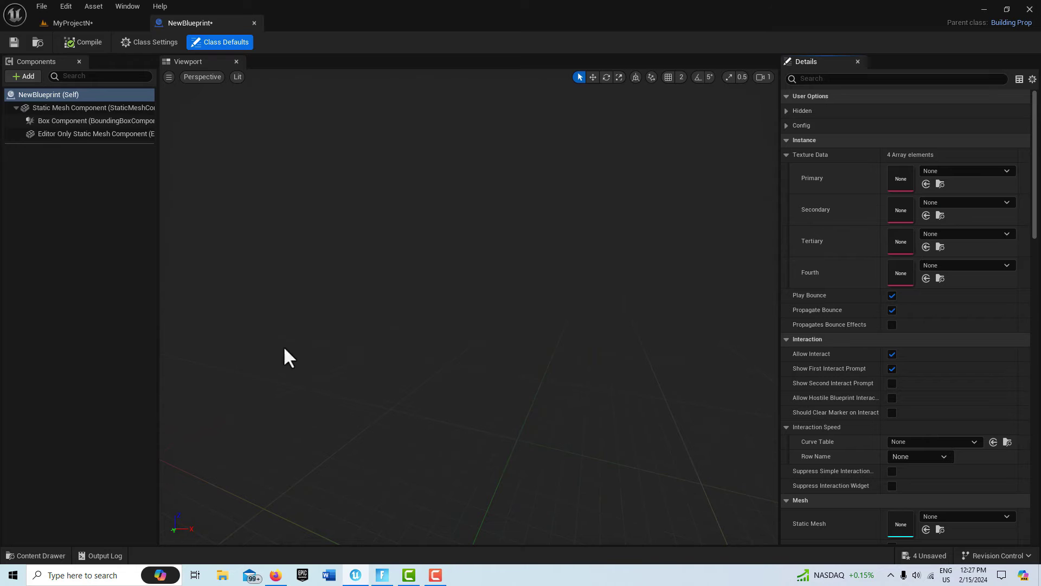
pyautogui.click(27, 77)
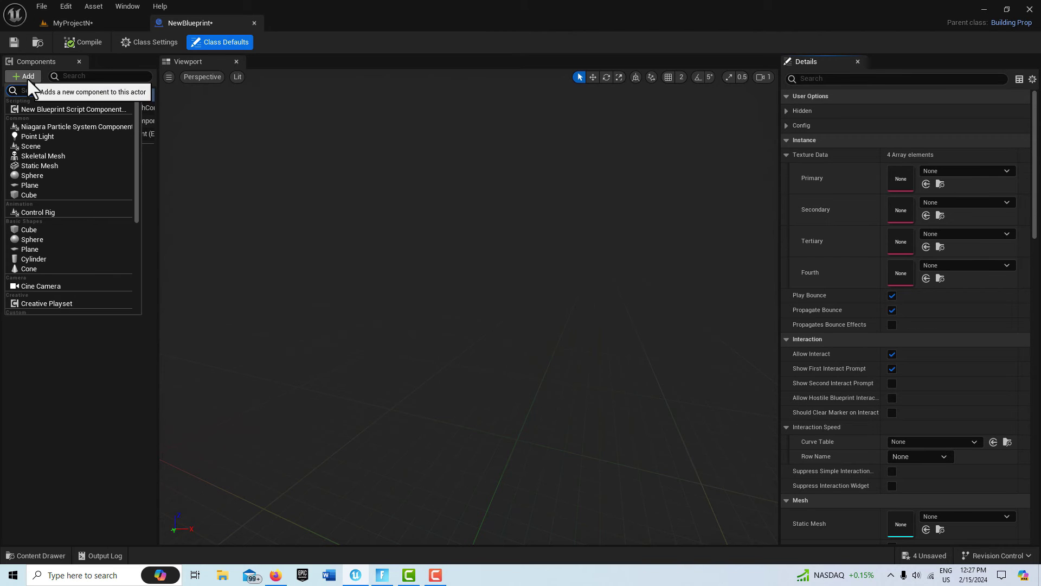
pyautogui.click(43, 149)
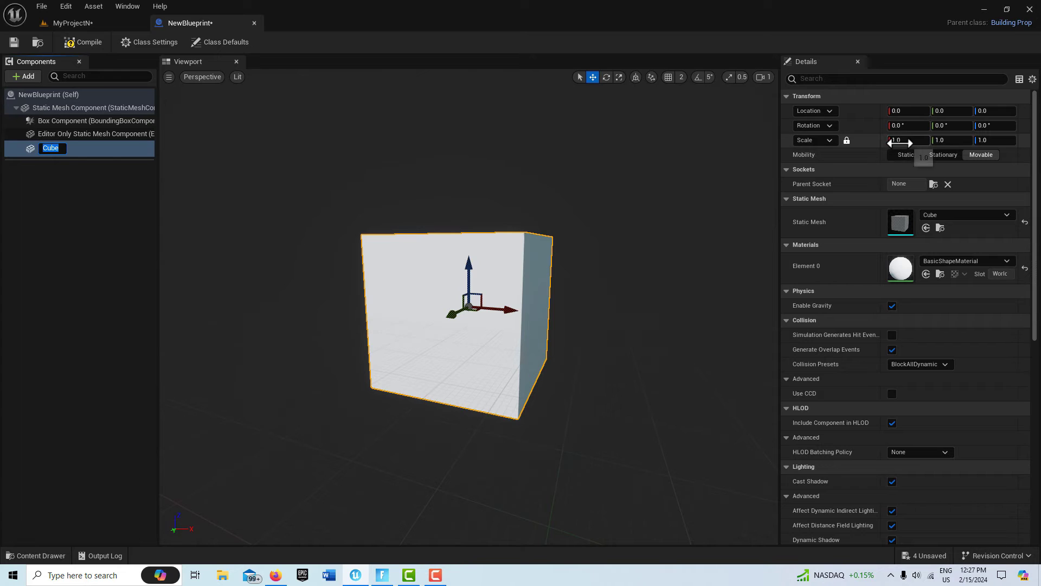
pyautogui.click(896, 140)
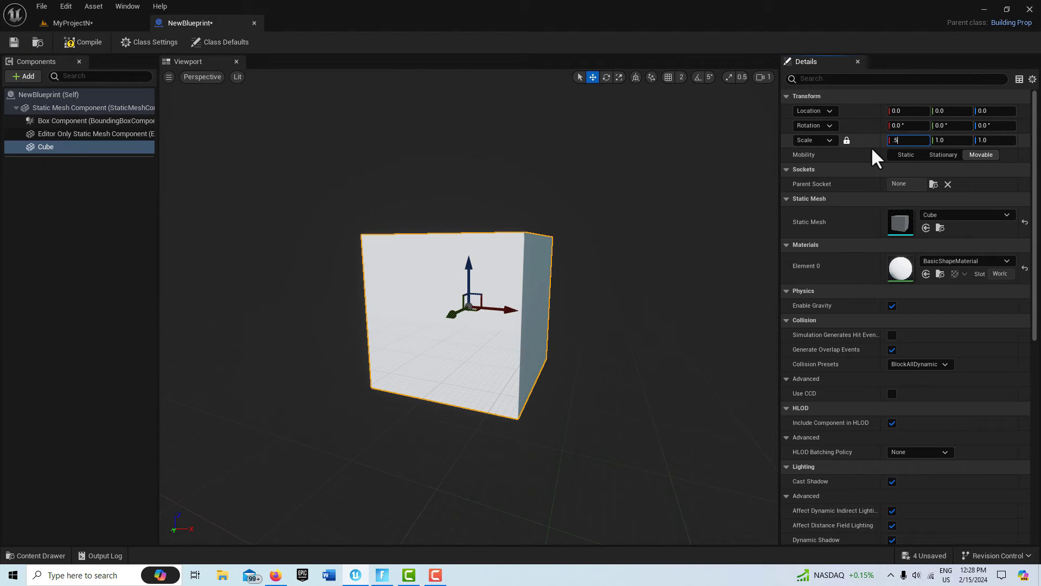
pyautogui.write('.5')
pyautogui.press('Return')
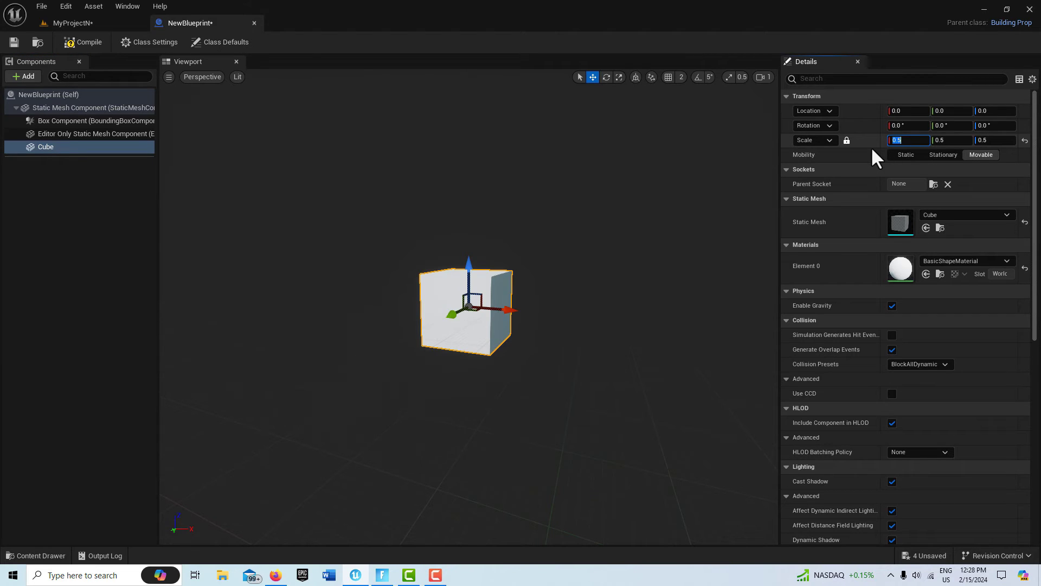
# - Give the cube the M_Barrier_BoundsSolid_02 material, save NewBlueprint, and return to MyProjectN
pyautogui.click(1006, 261)
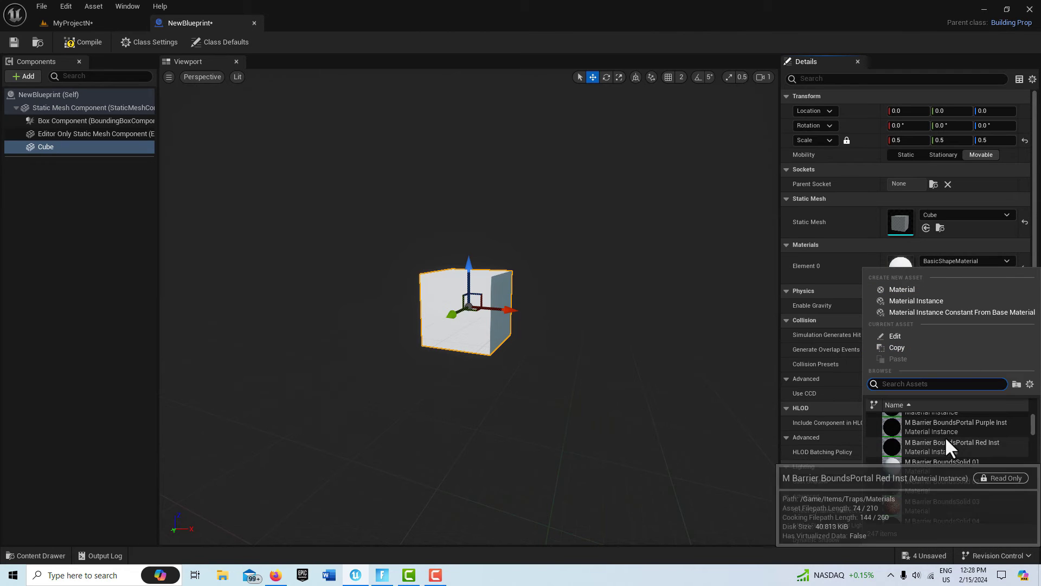
pyautogui.click(925, 481)
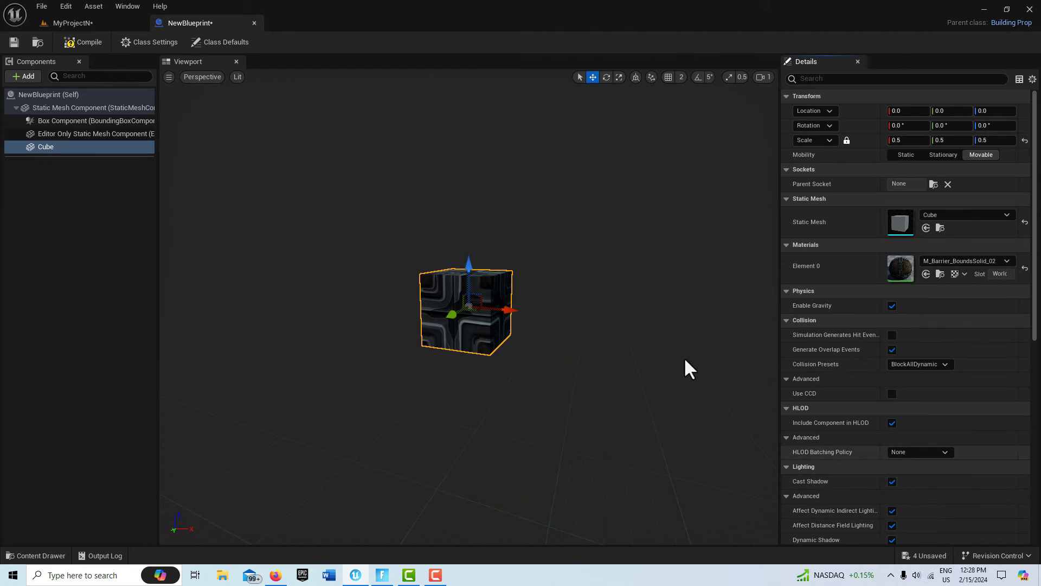
pyautogui.click(7, 43)
pyautogui.click(67, 22)
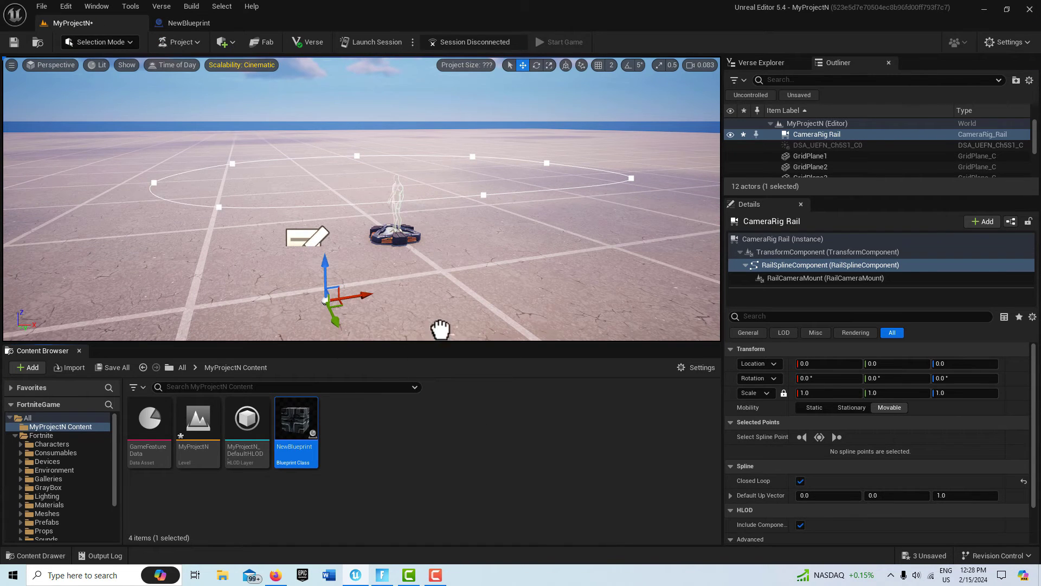
# - Place the NewBlueprint cube above the ground, then place a Cinematic Sequence Device from Devices
pyautogui.moveTo(441, 328); pyautogui.dragTo(518, 279)
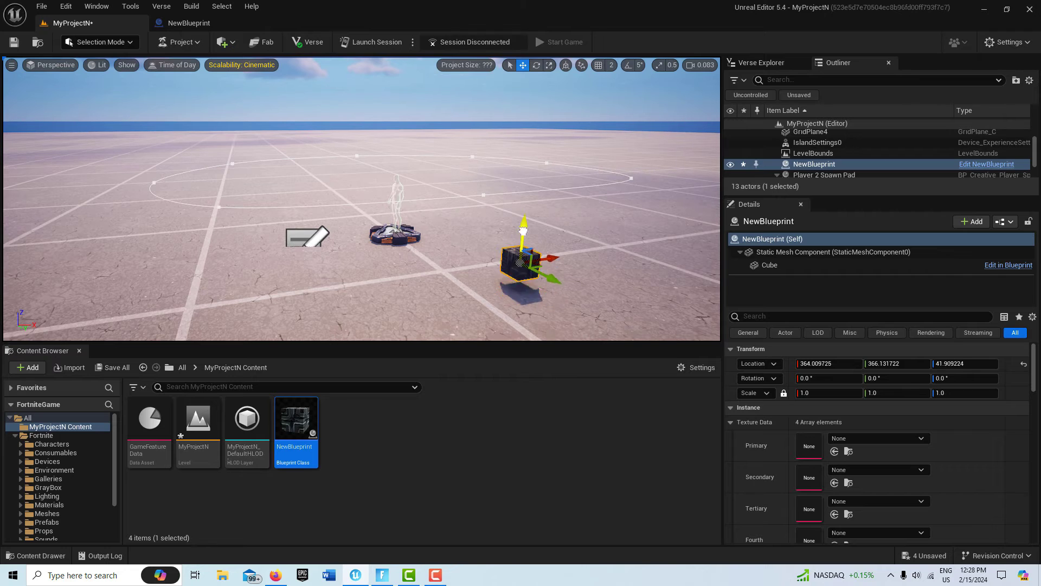
pyautogui.moveTo(522, 229); pyautogui.dragTo(524, 201)
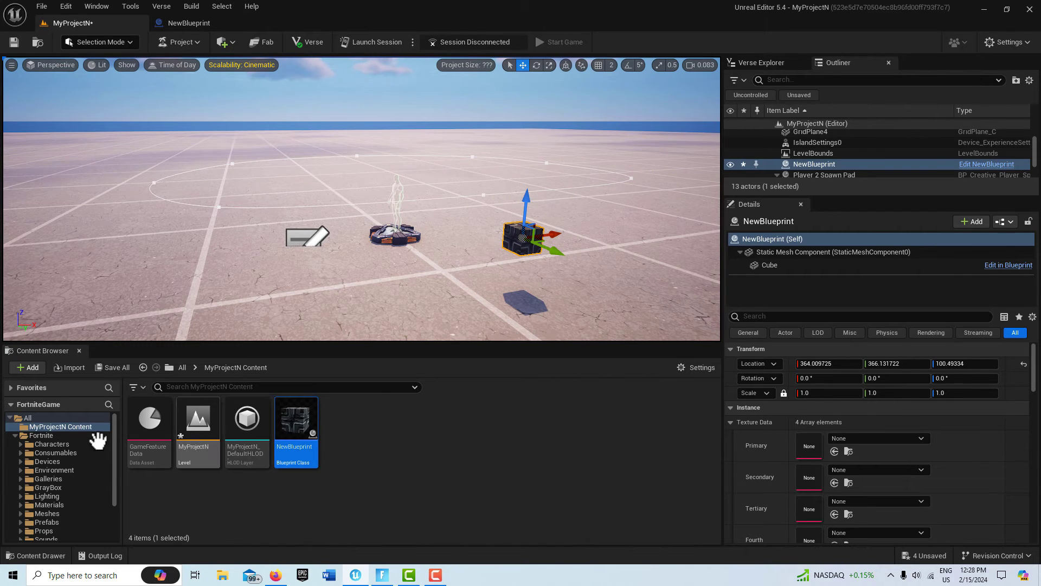
pyautogui.click(47, 461)
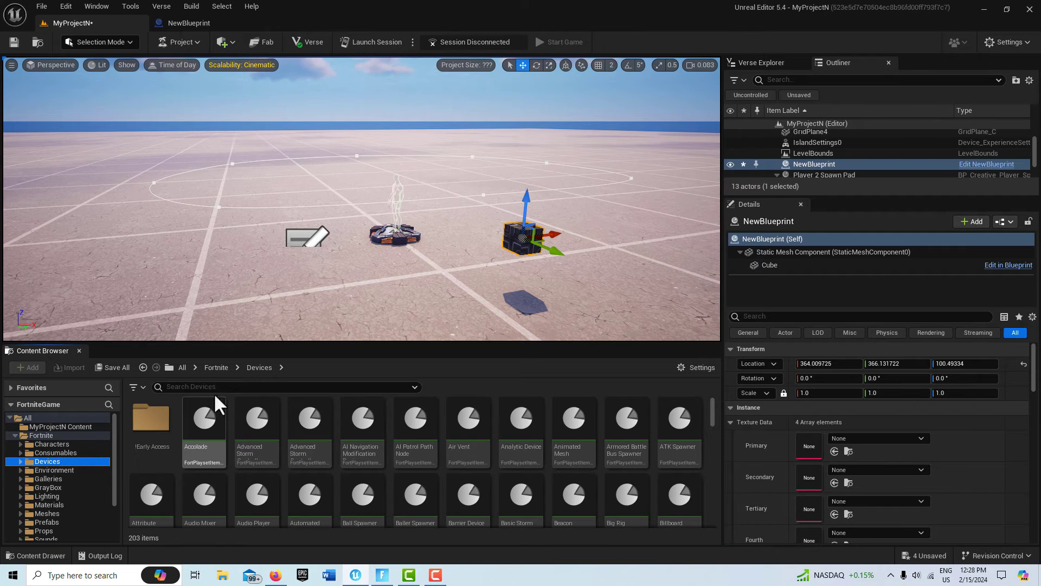
pyautogui.write('cine')
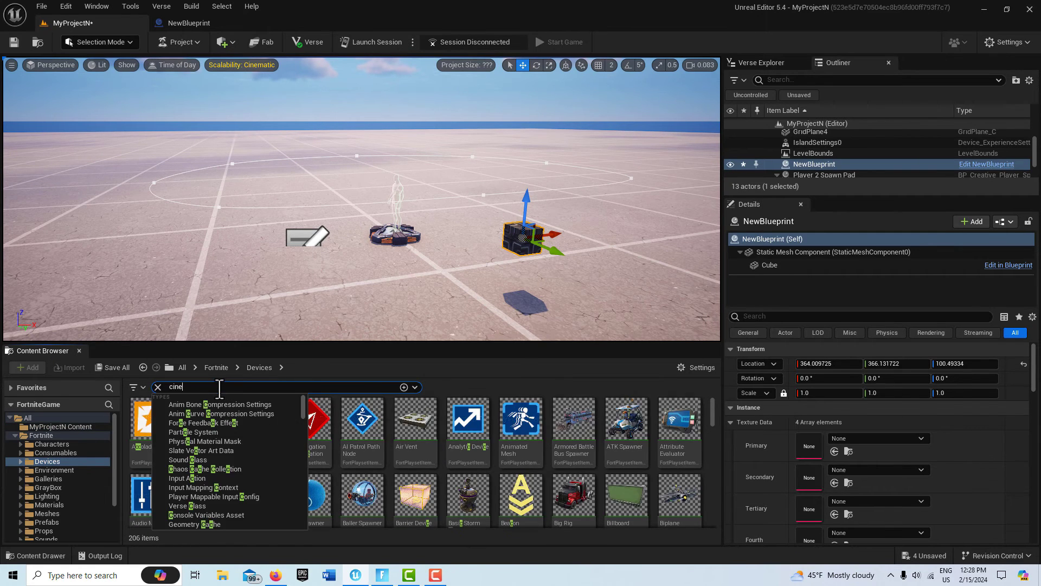
pyautogui.moveTo(142, 420); pyautogui.dragTo(160, 222)
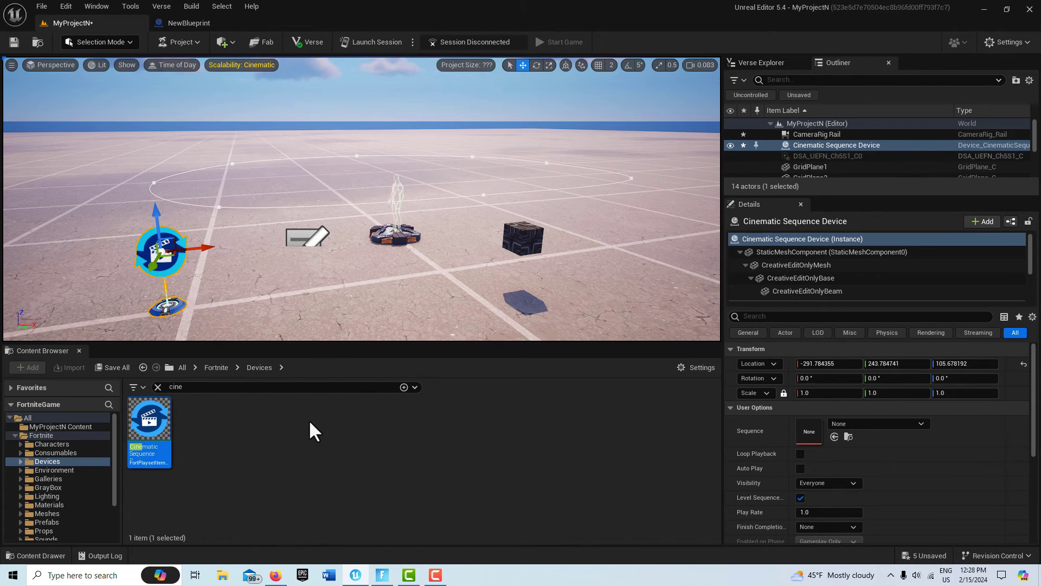
pyautogui.click(73, 427)
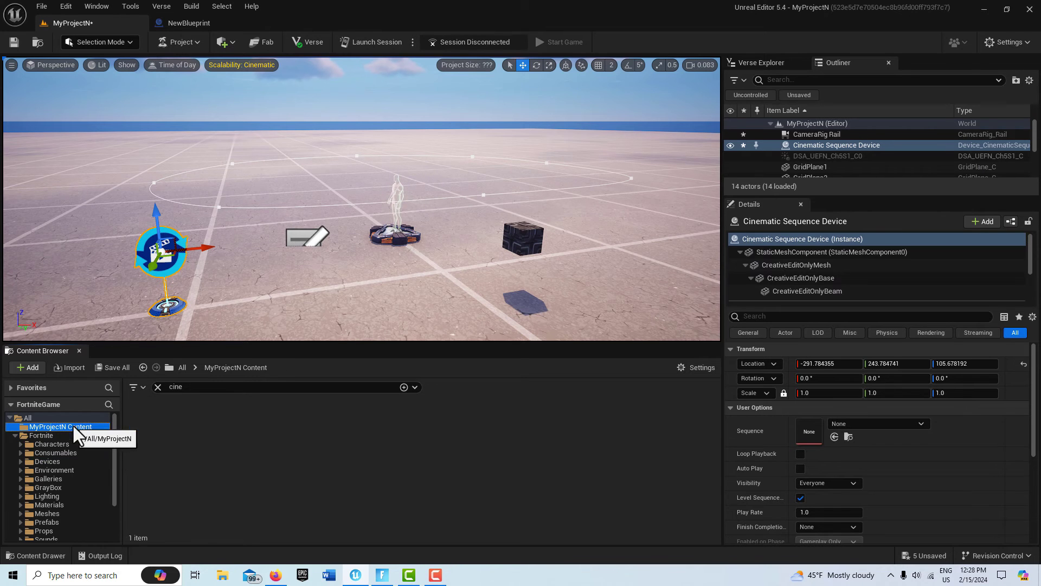
# - Create a new Level Sequence asset, NewLevelSequence, in the MyProjectN content folder
pyautogui.click(157, 387)
pyautogui.rightClick(395, 435)
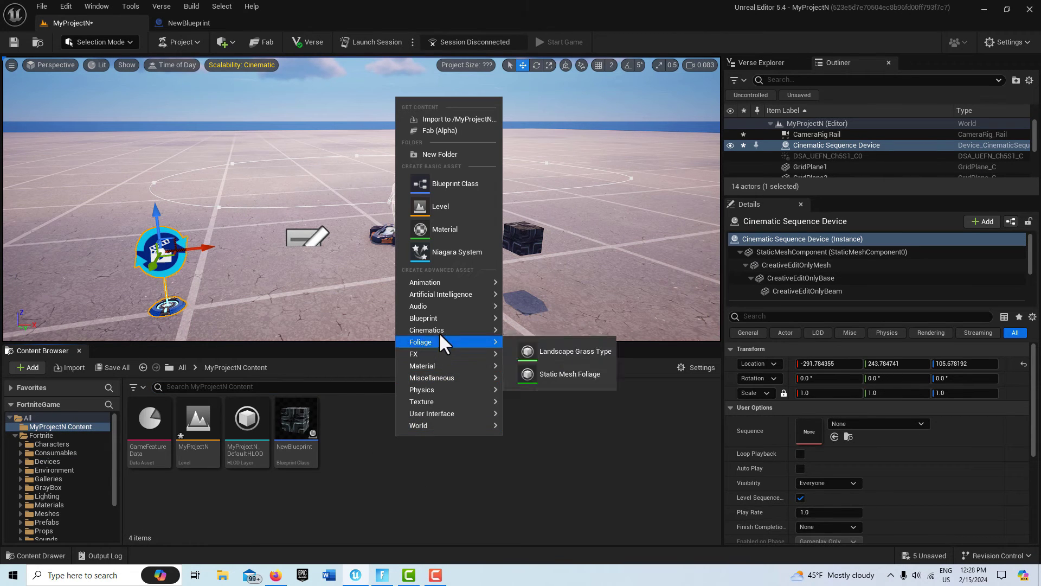
pyautogui.moveTo(444, 328)
pyautogui.click(551, 337)
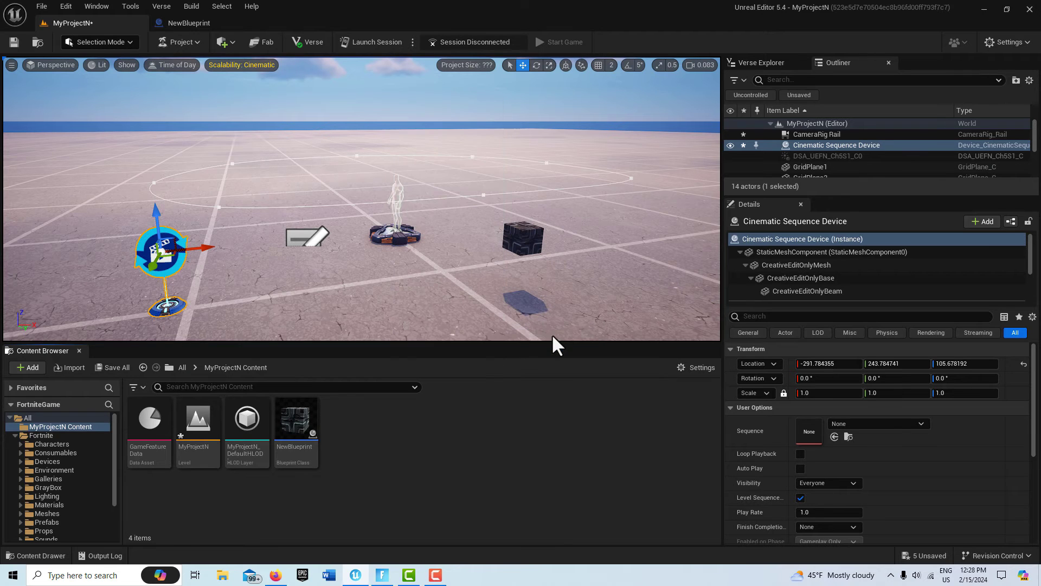
# - Add the NewBlueprint cube as a track in NewLevelSequence and extend it to 12 seconds
pyautogui.click(523, 235)
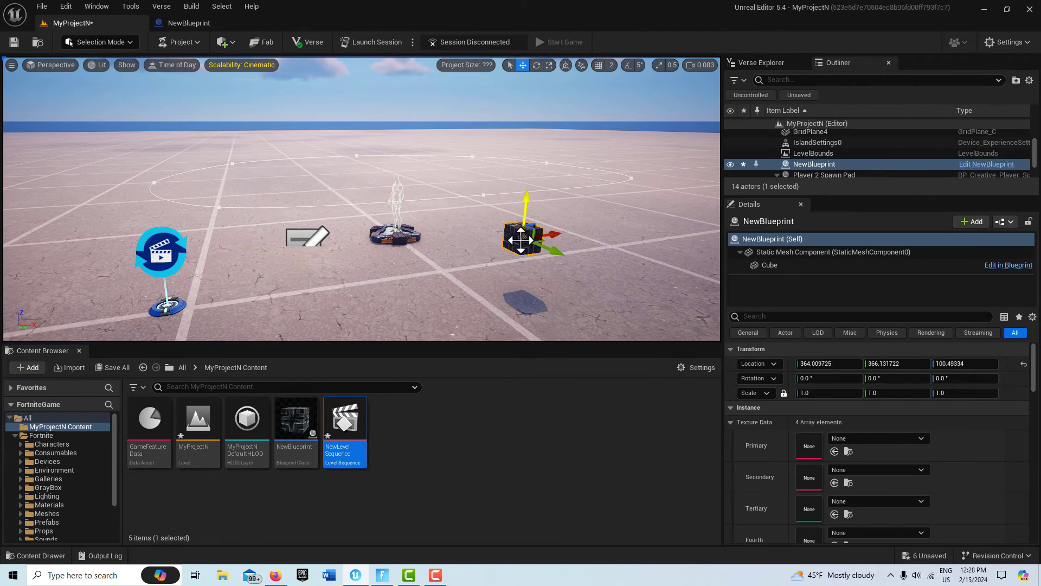
pyautogui.doubleClick(329, 423)
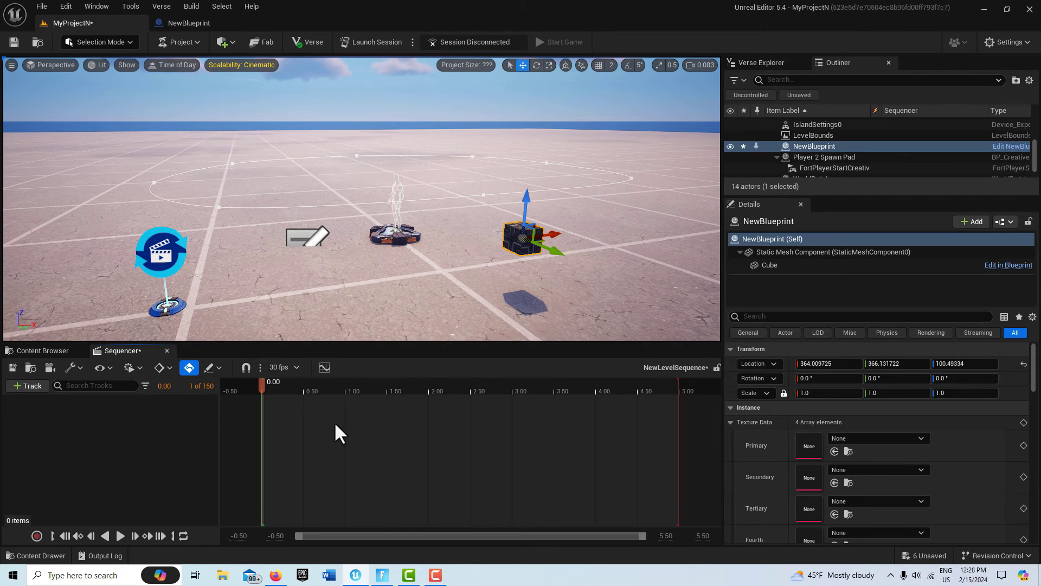
pyautogui.click(18, 385)
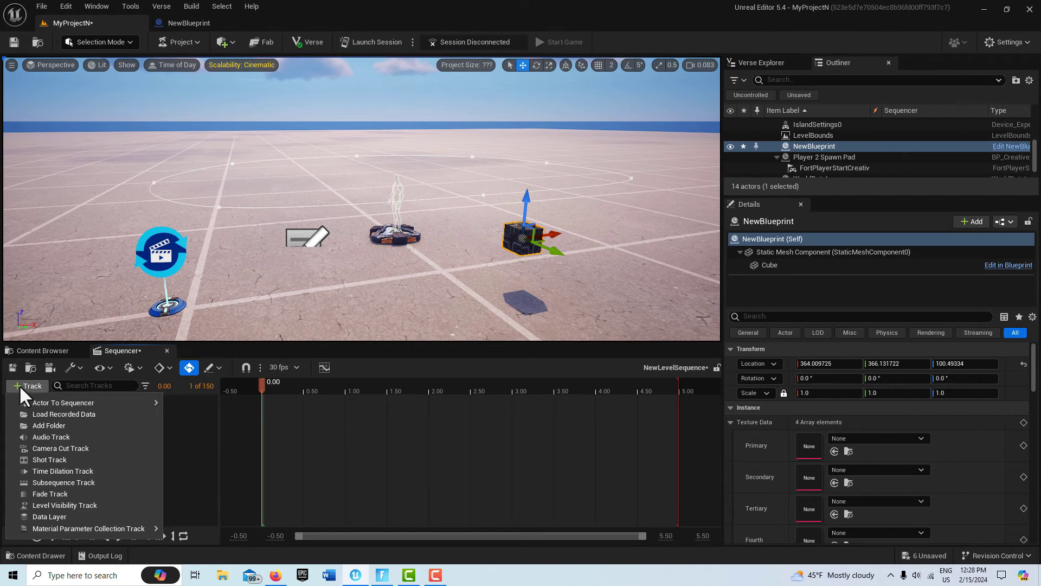
pyautogui.moveTo(106, 400)
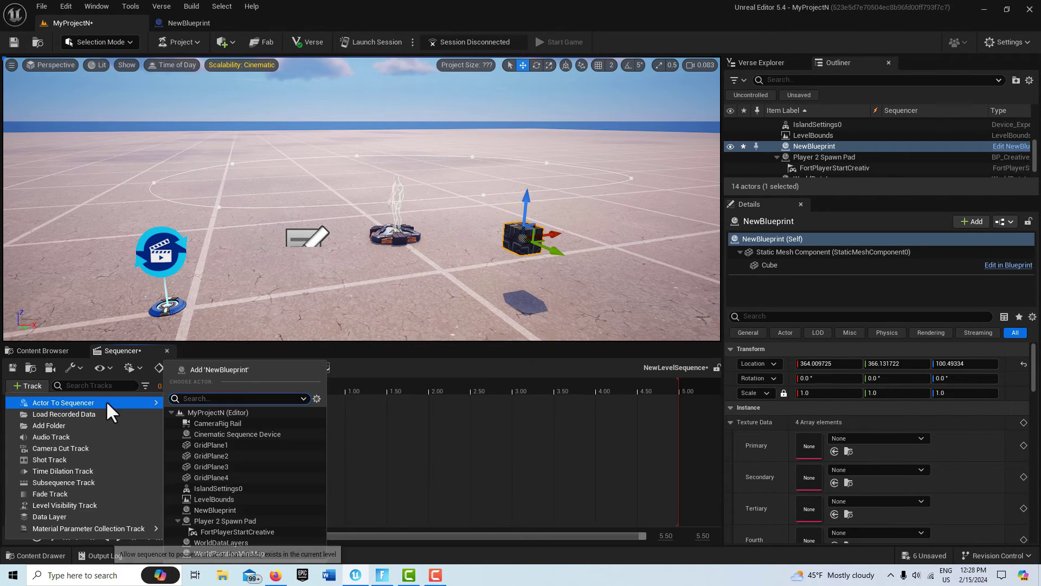
pyautogui.click(229, 369)
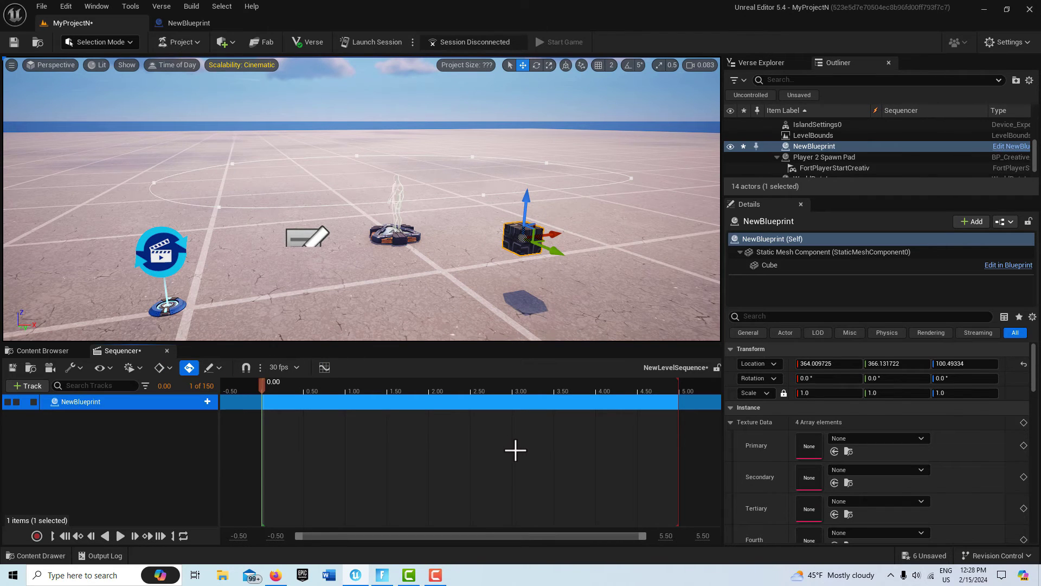
pyautogui.scroll(-5, 515, 450)
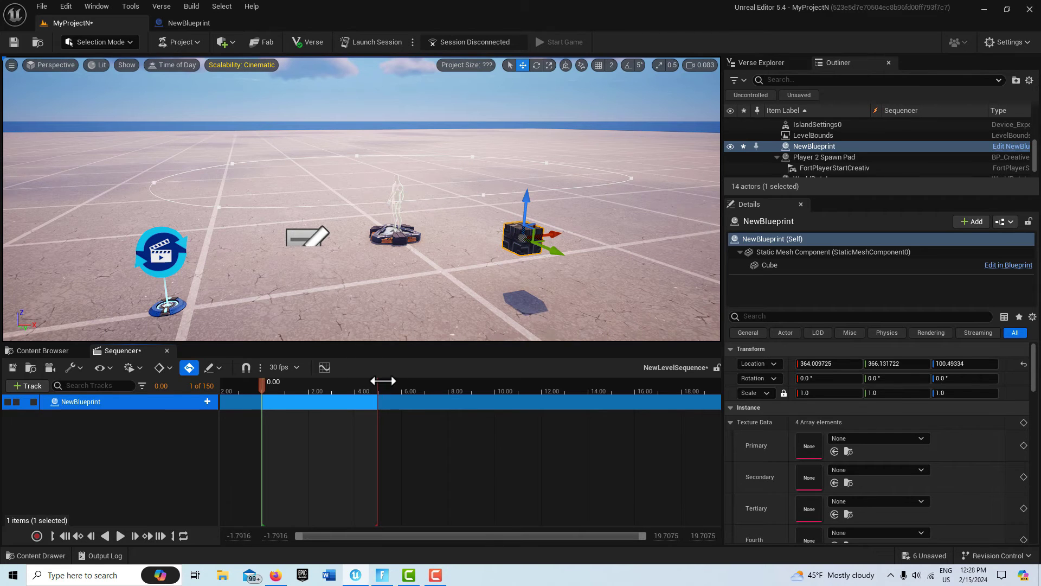
pyautogui.moveTo(383, 381)
pyautogui.mouseDown()
pyautogui.moveTo(551, 381)
pyautogui.moveTo(541, 383)
pyautogui.mouseUp()
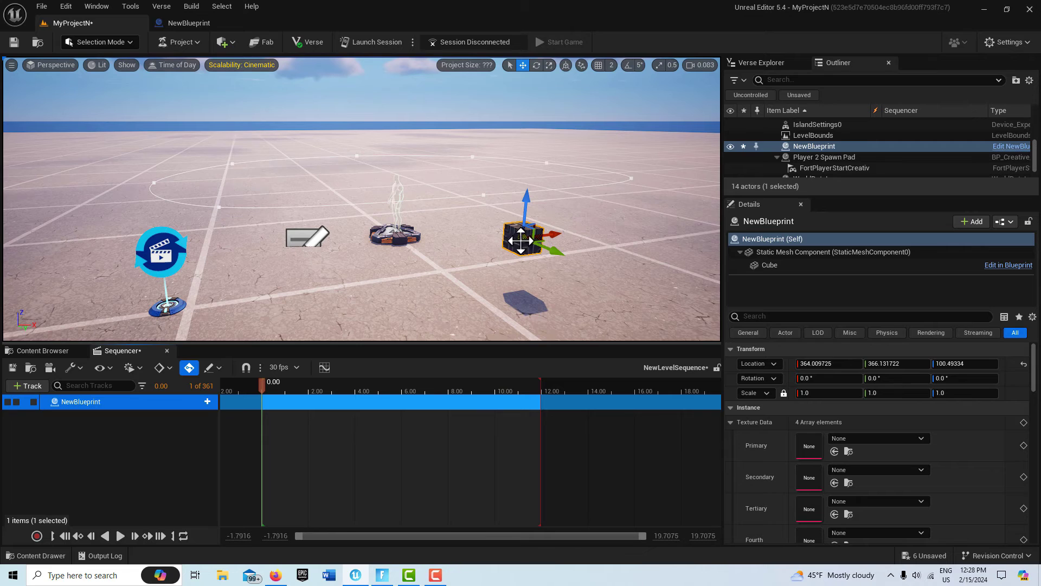
# - Add a Path track to NewBlueprint bound to the CameraRig Rail
pyautogui.click(208, 401)
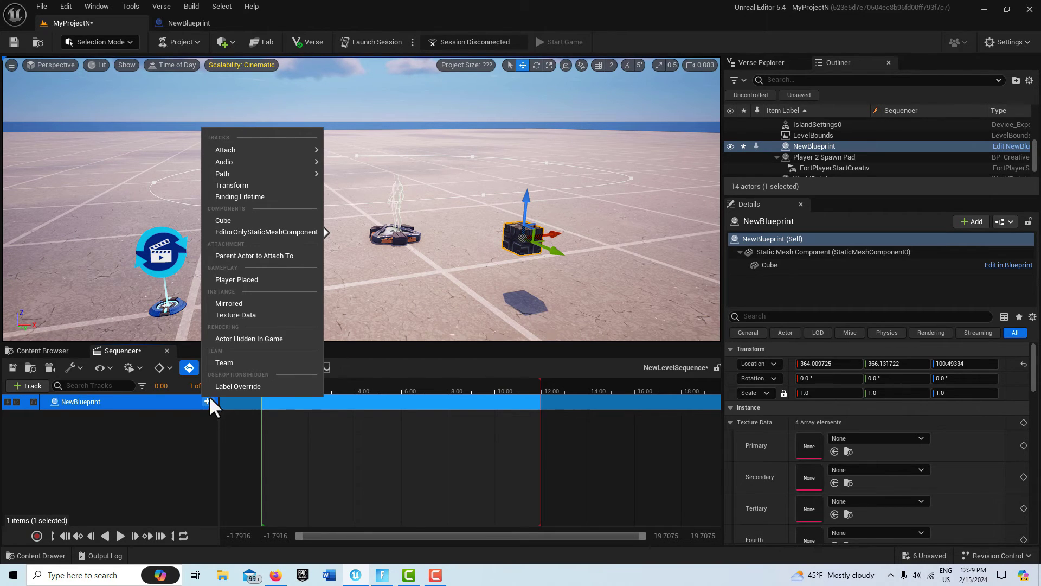
pyautogui.moveTo(272, 174)
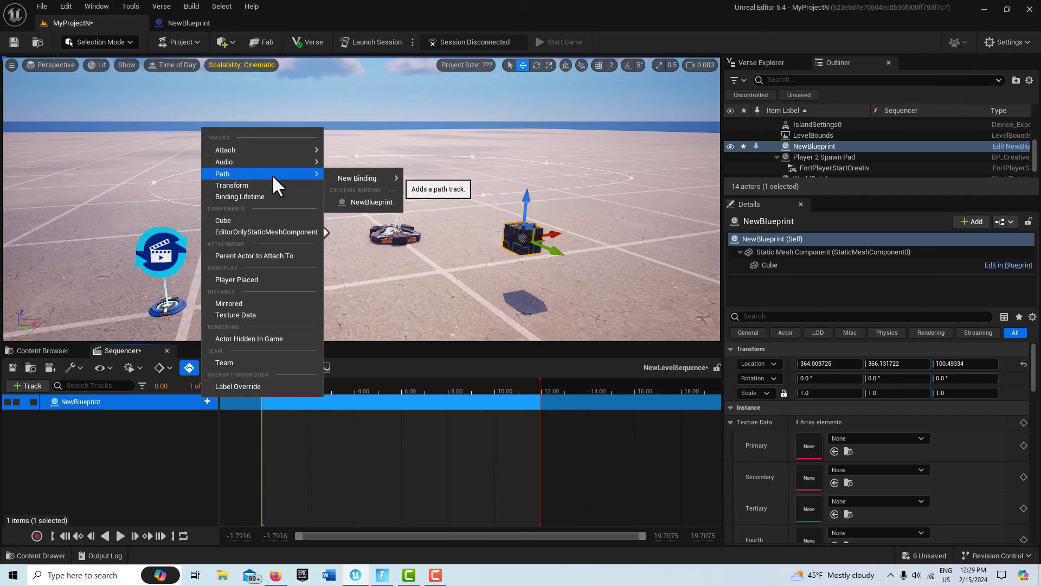
pyautogui.moveTo(401, 181)
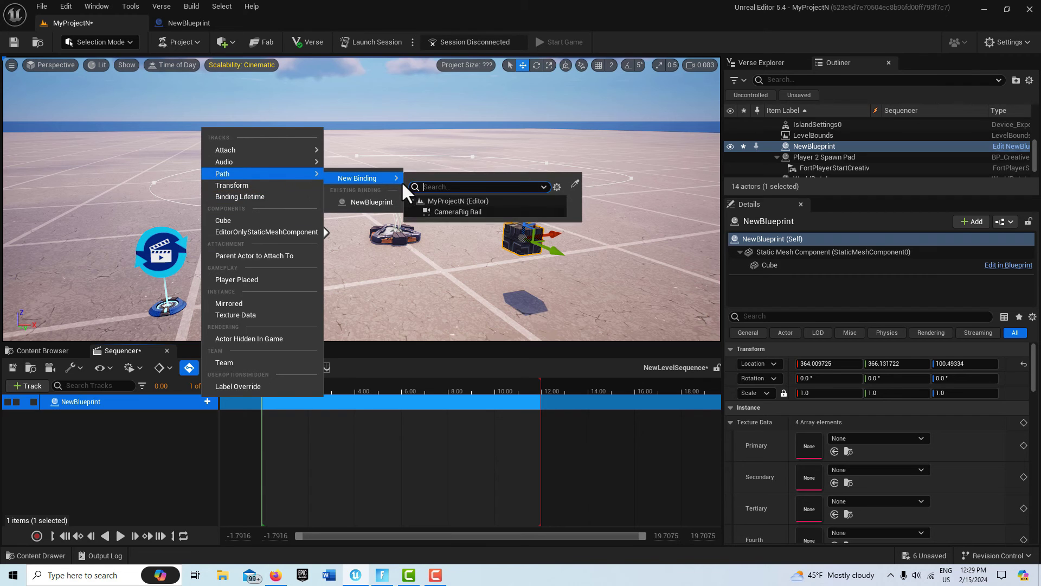
pyautogui.click(465, 213)
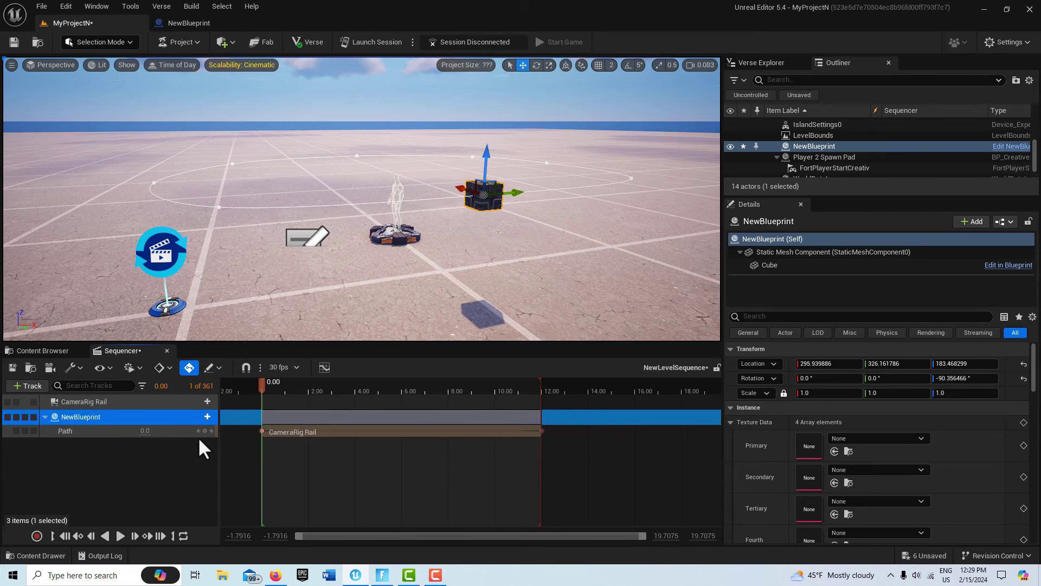
# - Check the cube's motion at the sequence end, start and while scrubbing, then return to start
pyautogui.click(162, 536)
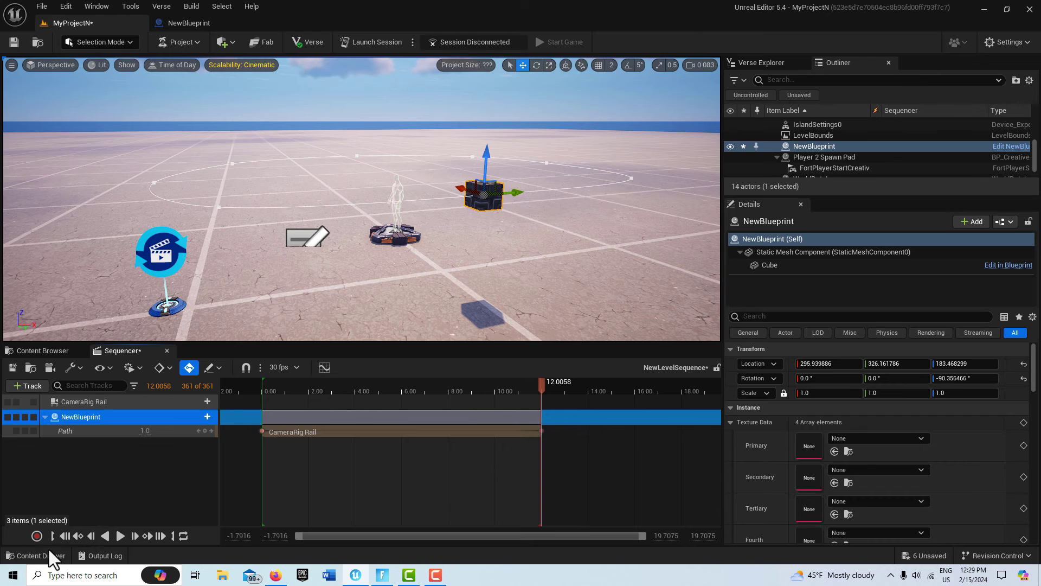
pyautogui.click(63, 537)
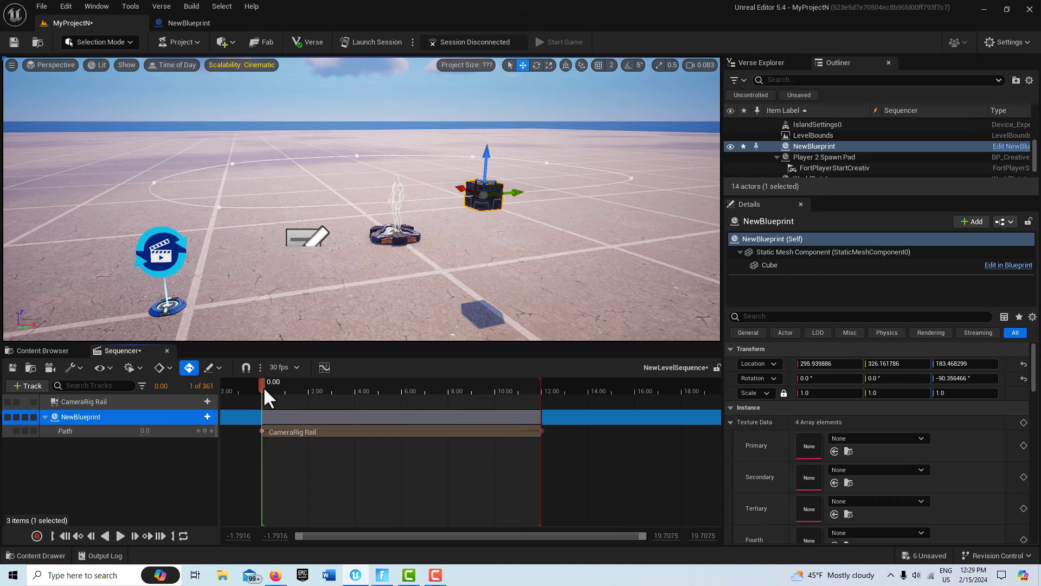
pyautogui.moveTo(261, 385); pyautogui.dragTo(509, 386)
pyautogui.press('Up')
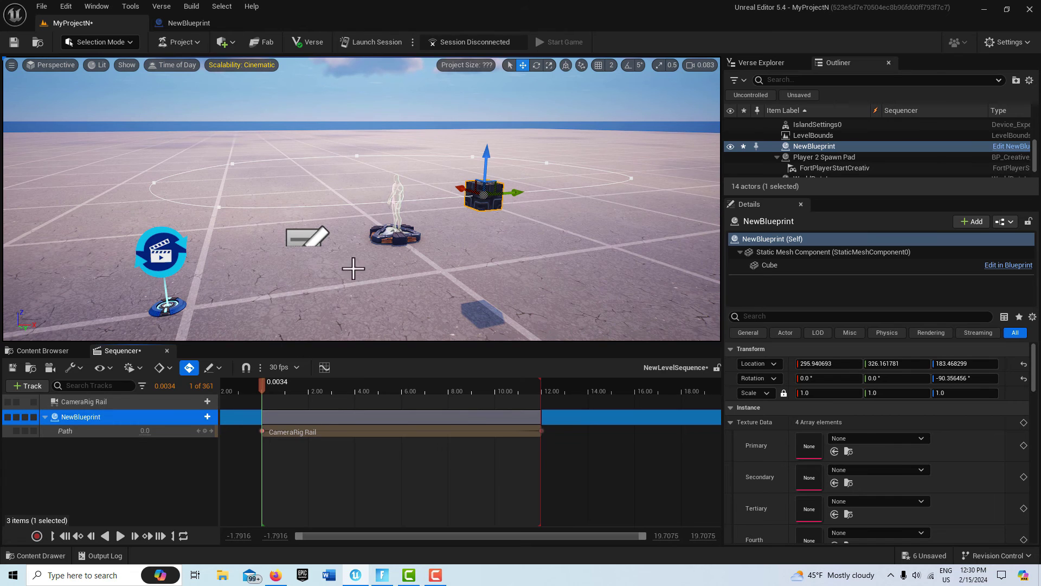
# - Assign NewLevelSequence to the Cinematic Sequence Device and enable Loop Playback
pyautogui.click(164, 259)
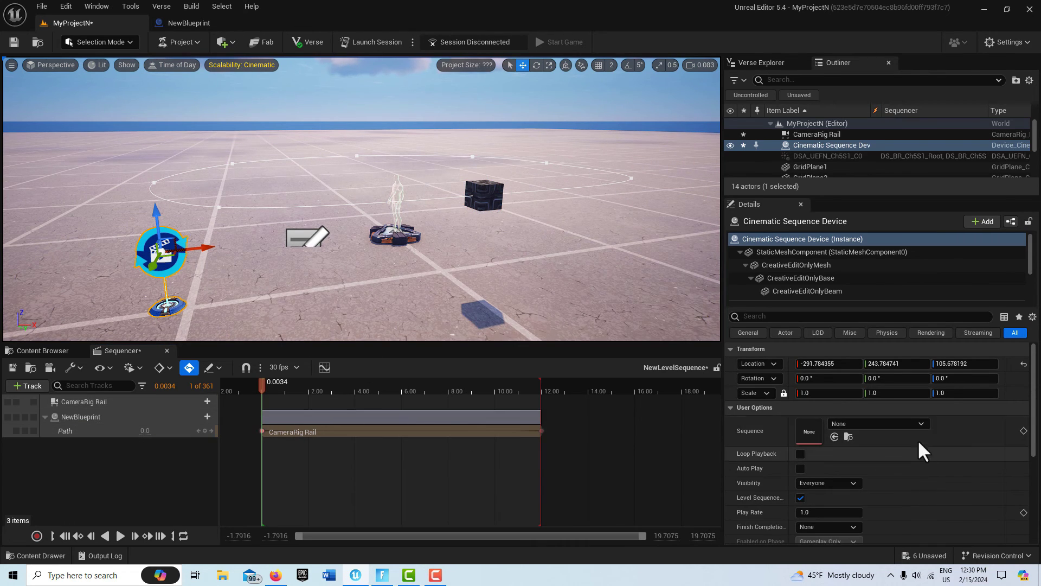
pyautogui.click(907, 424)
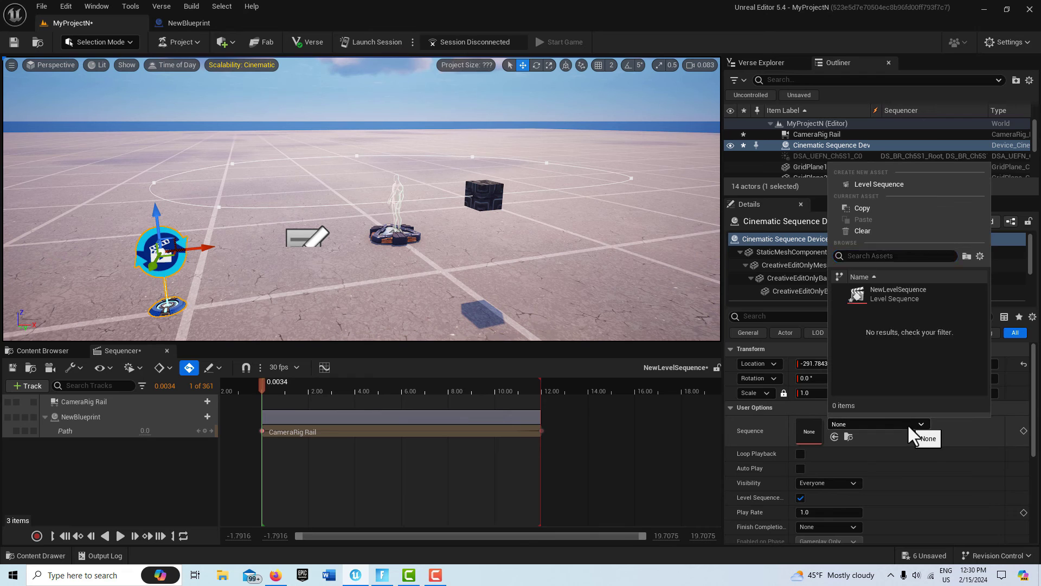
pyautogui.click(889, 297)
pyautogui.click(800, 454)
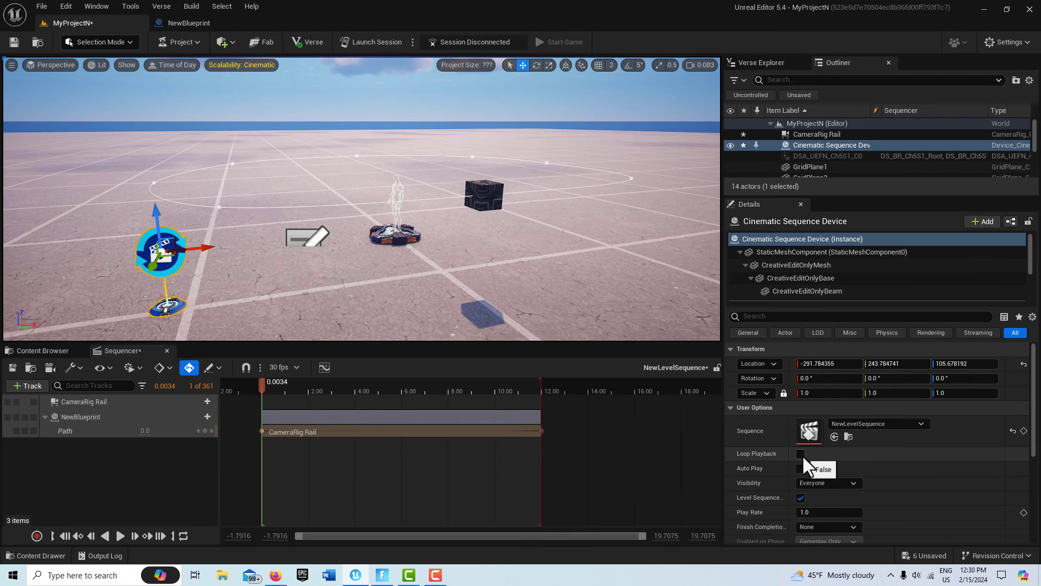
pyautogui.scroll(-5, 929, 474)
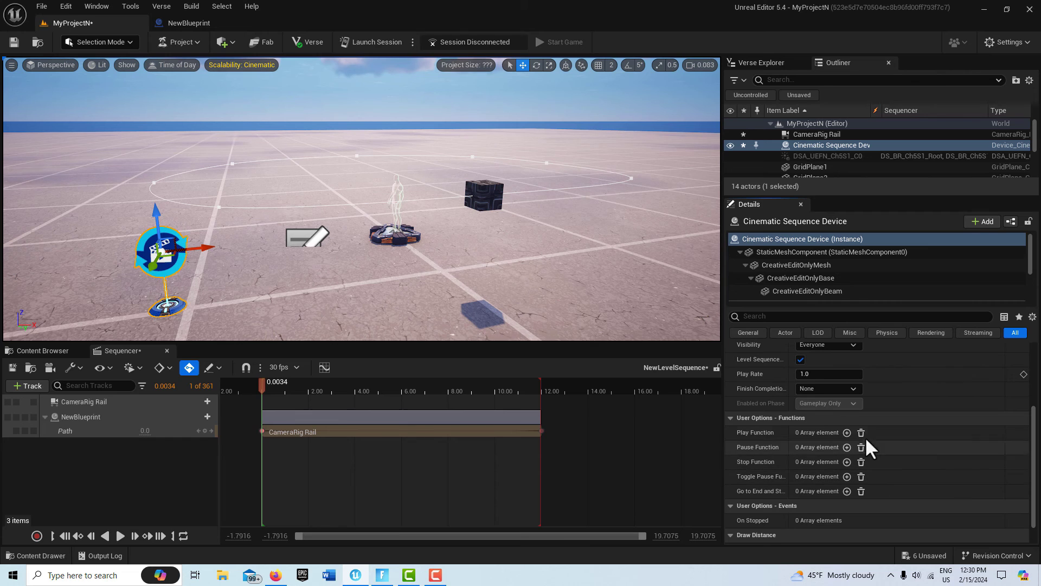
# - Add a Play Function entry triggered by Player 2 Spawn Pad's On Player Spawned event
pyautogui.click(848, 432)
pyautogui.click(935, 446)
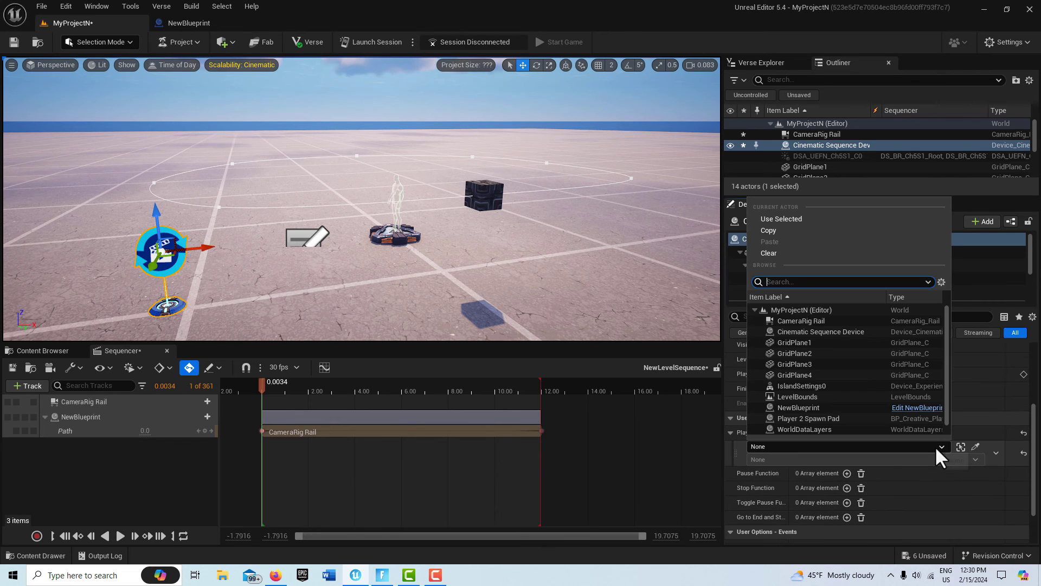
pyautogui.write('pla')
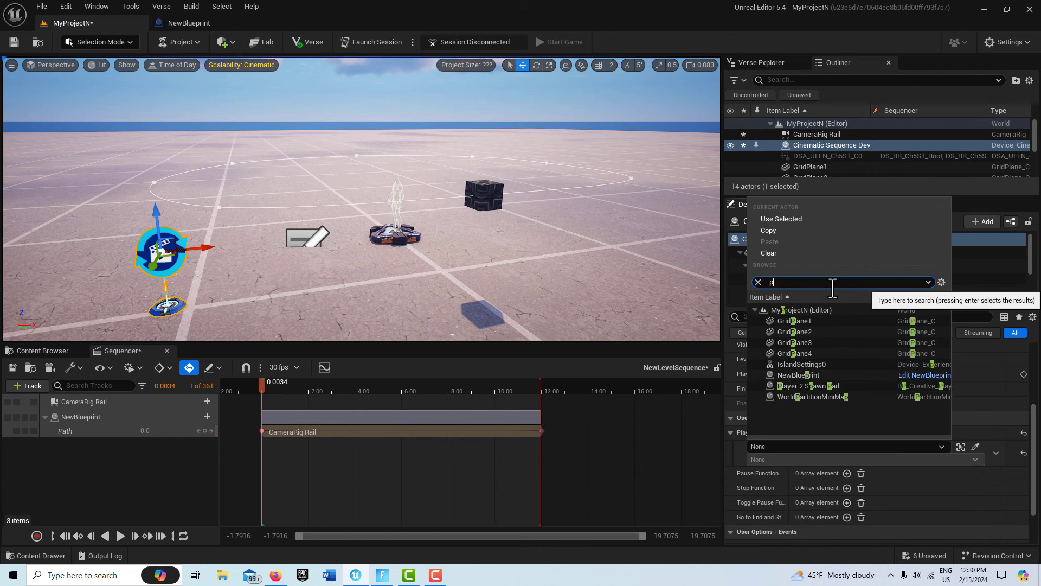
pyautogui.click(879, 364)
pyautogui.click(933, 459)
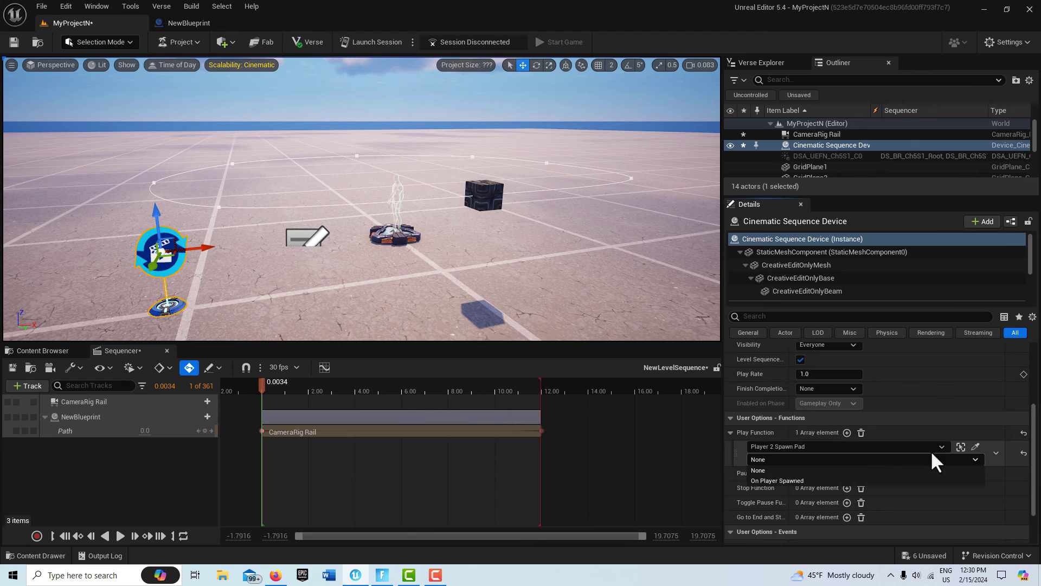
pyautogui.click(812, 481)
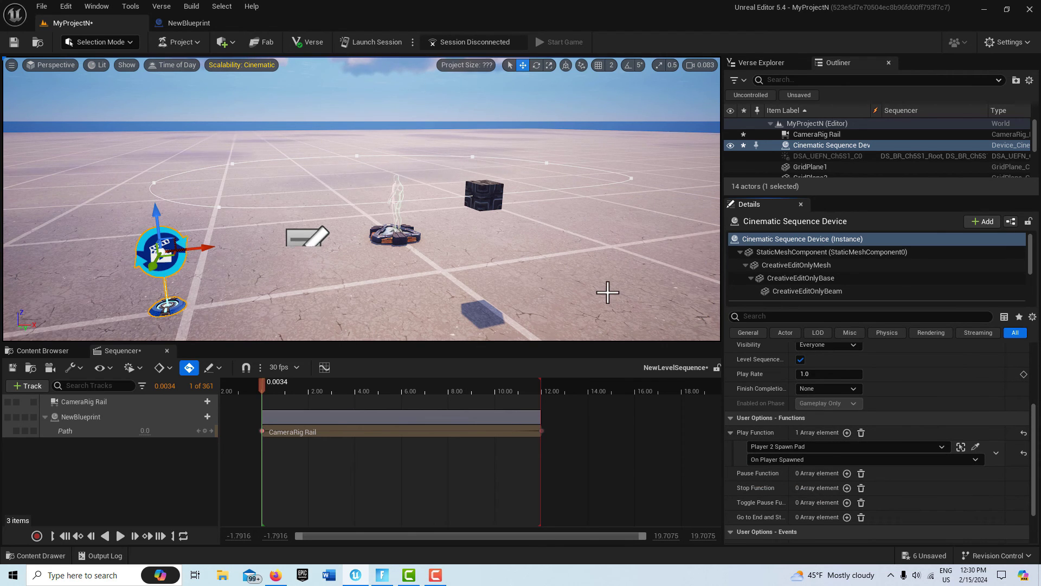
pyautogui.click(821, 135)
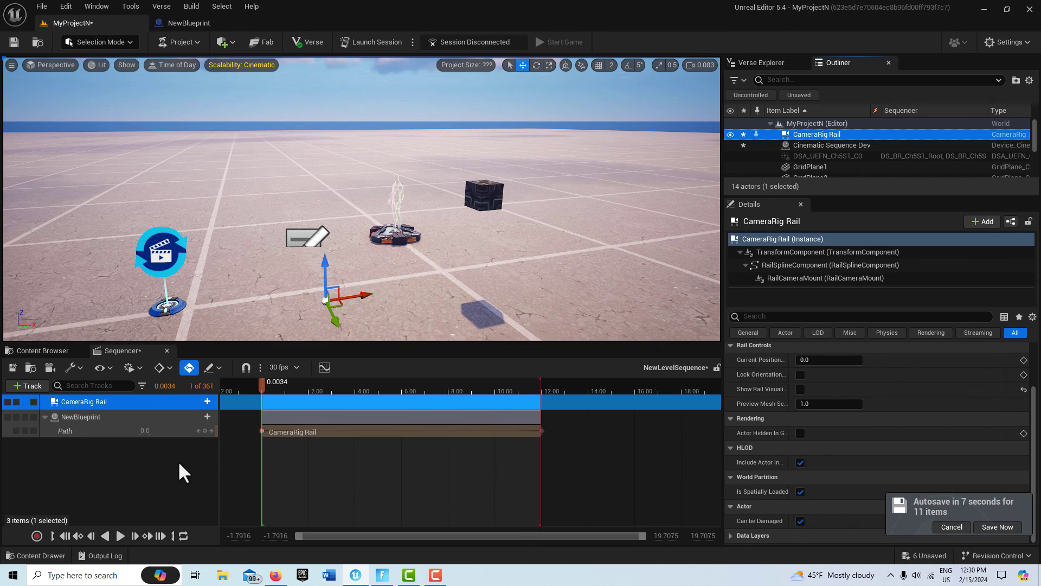
pyautogui.click(206, 416)
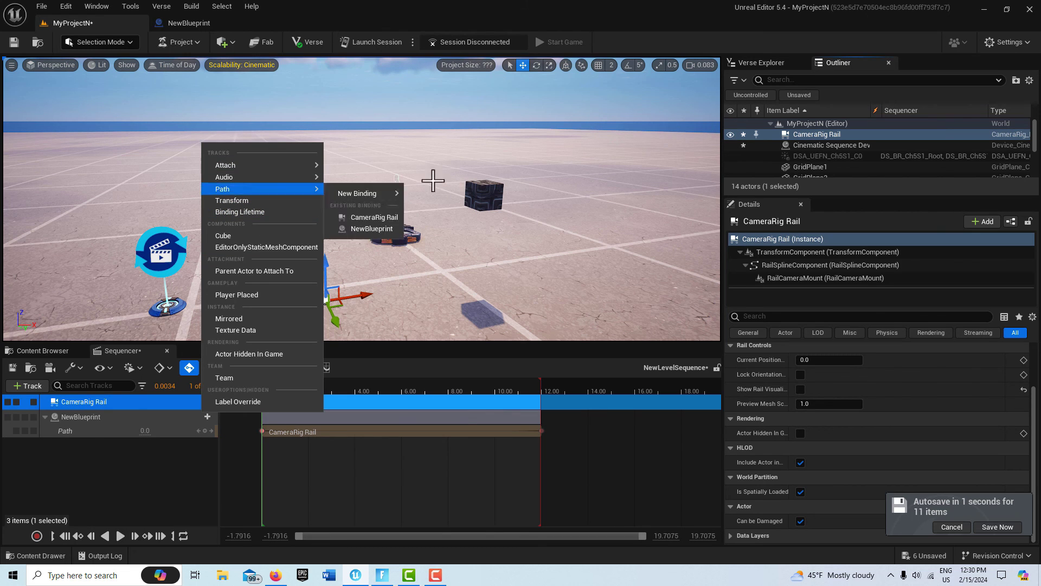
pyautogui.click(159, 484)
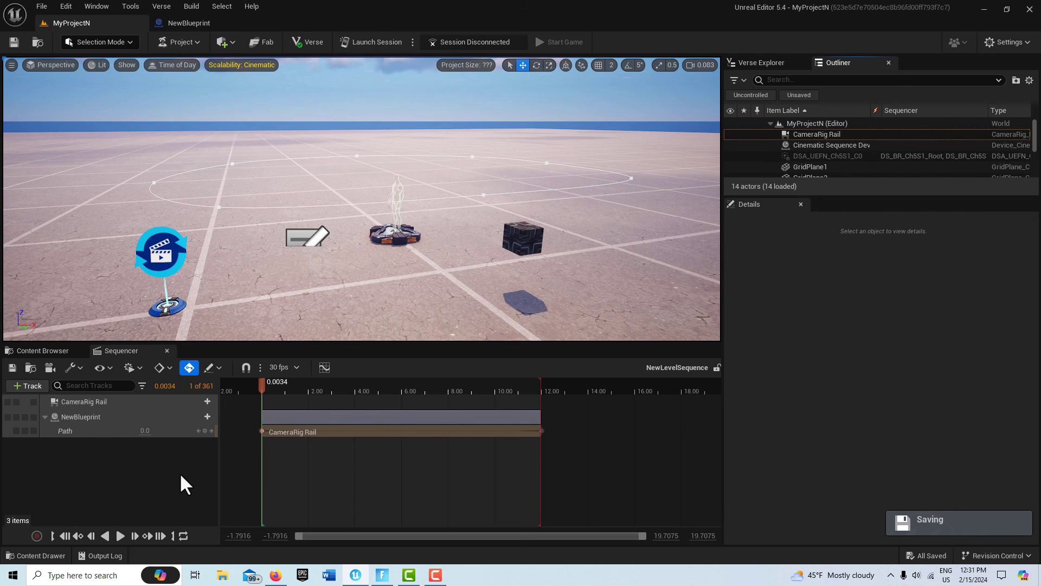
# - Play NewLevelSequence in Sequencer to watch the cube move around the oval rail
pyautogui.click(120, 536)
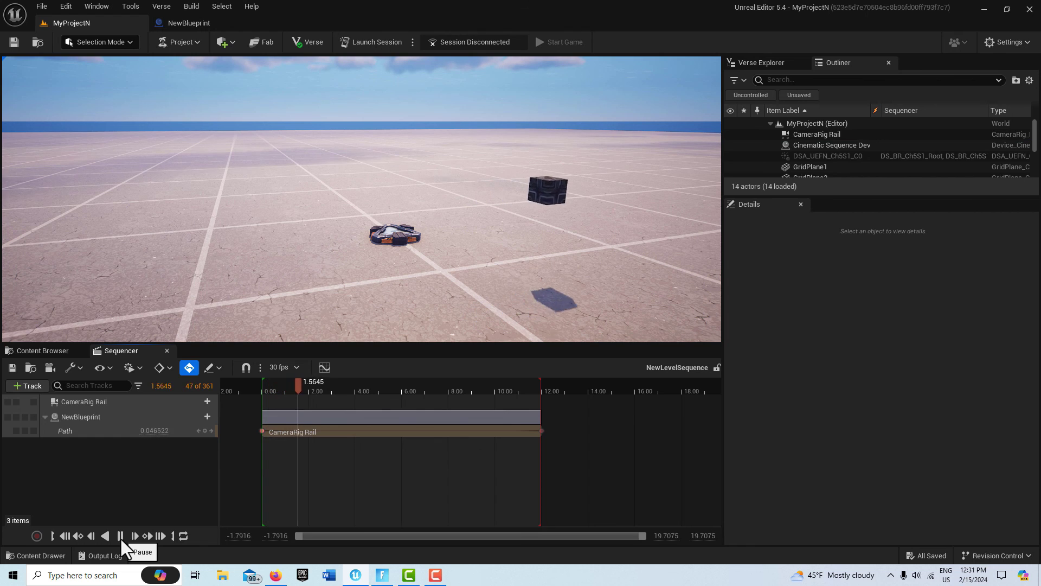